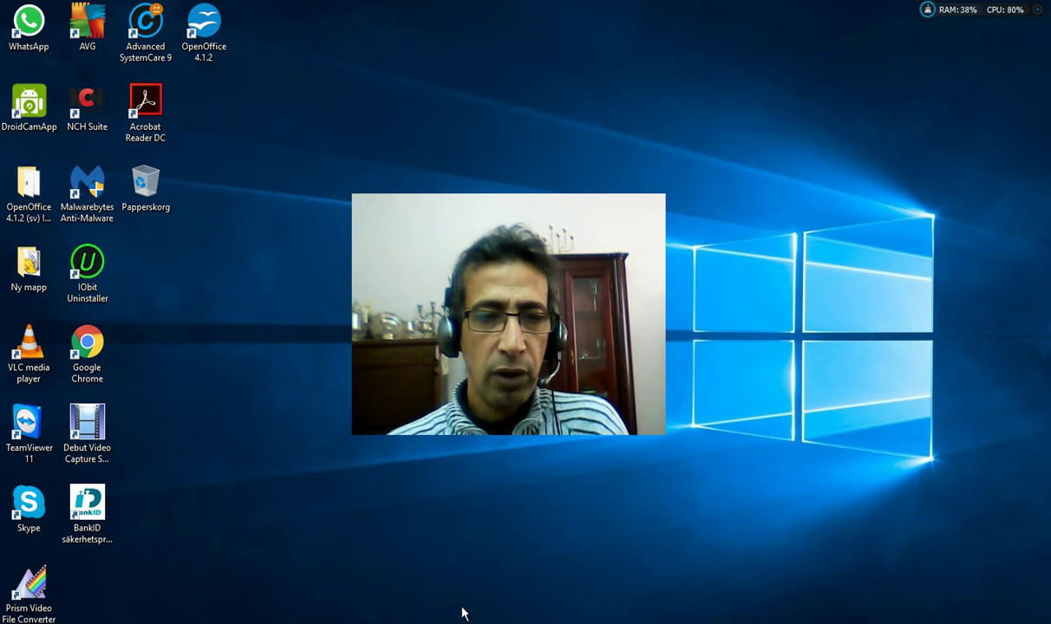
# Open Google Chrome and search Google for "recuva".
pyautogui.click(412, 623)
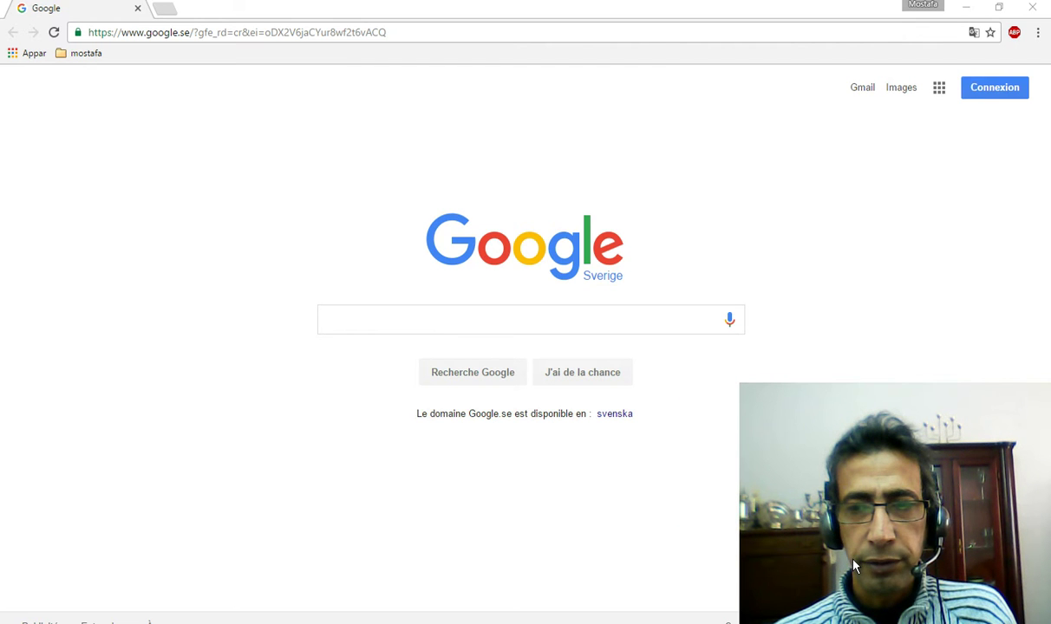
pyautogui.click(385, 320)
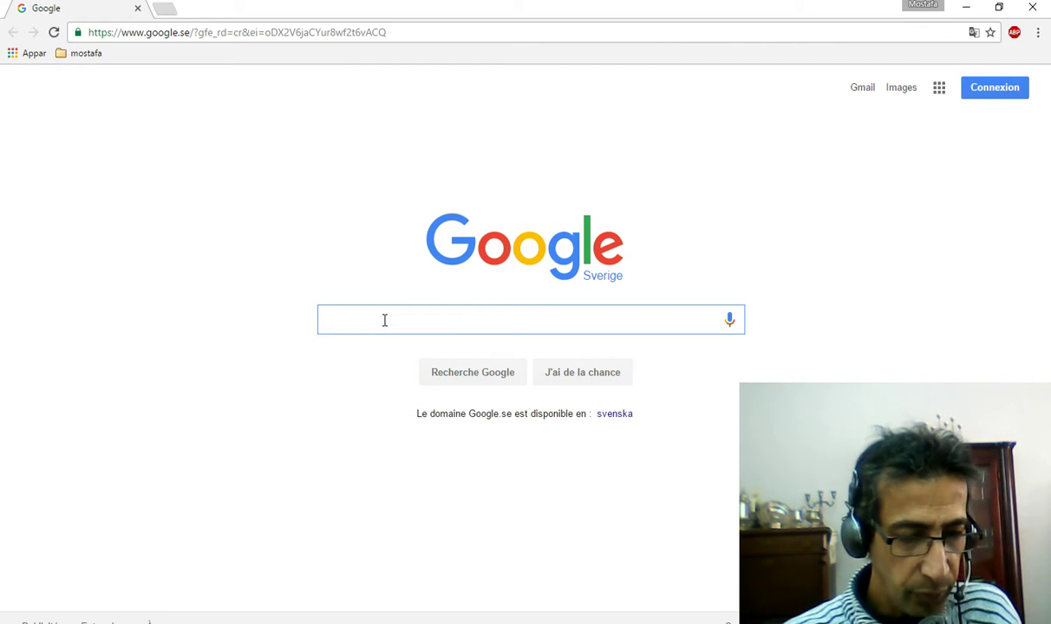
pyautogui.write('recuva')
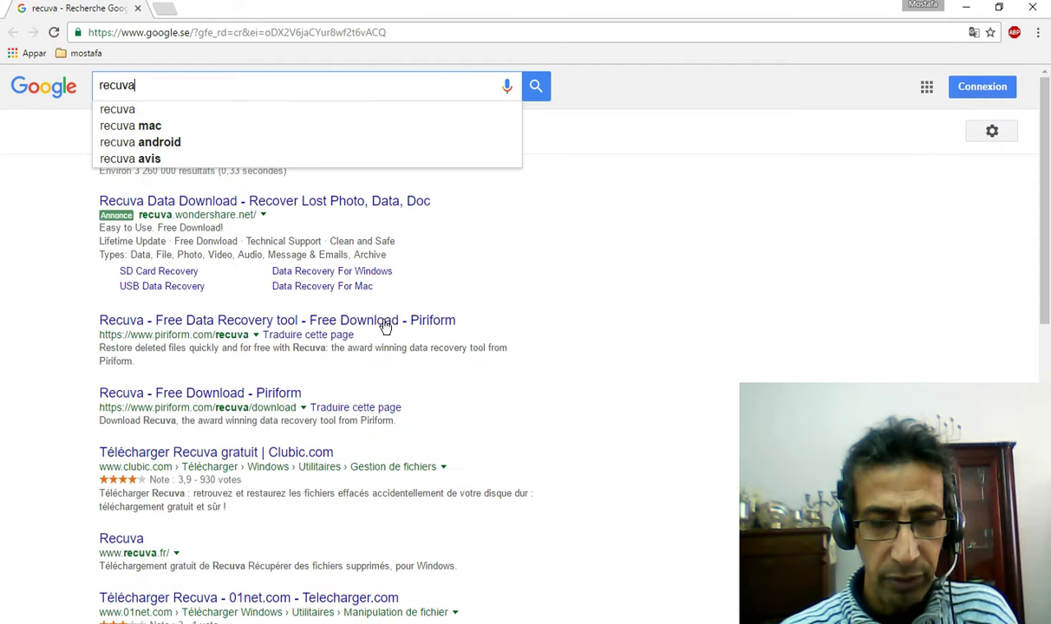
pyautogui.press('Return')
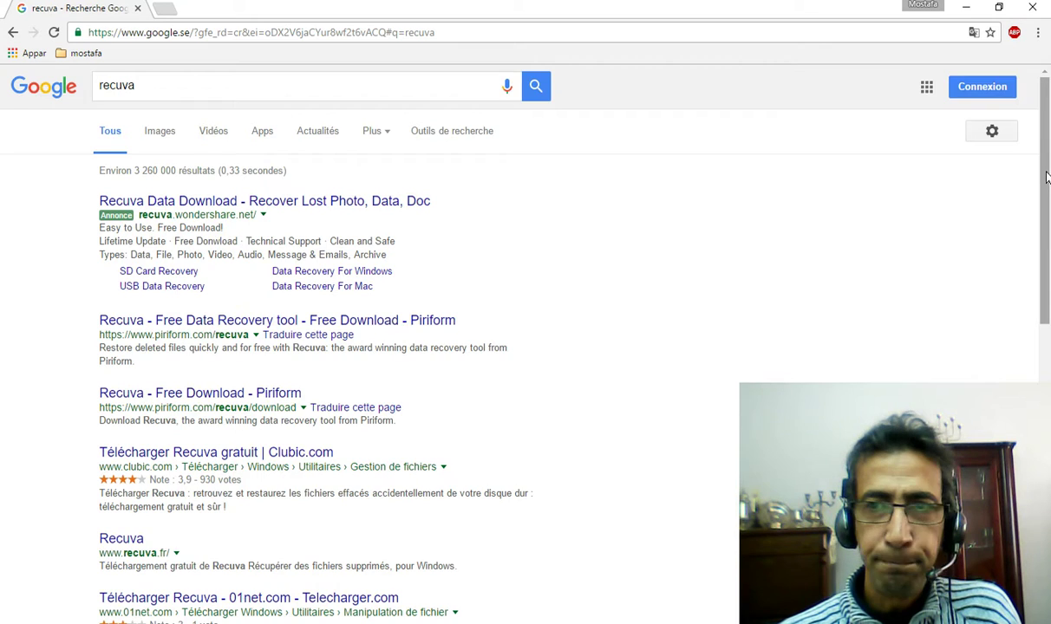
pyautogui.scroll(-12, 1029, 312)
pyautogui.scroll(-1, 988, 460)
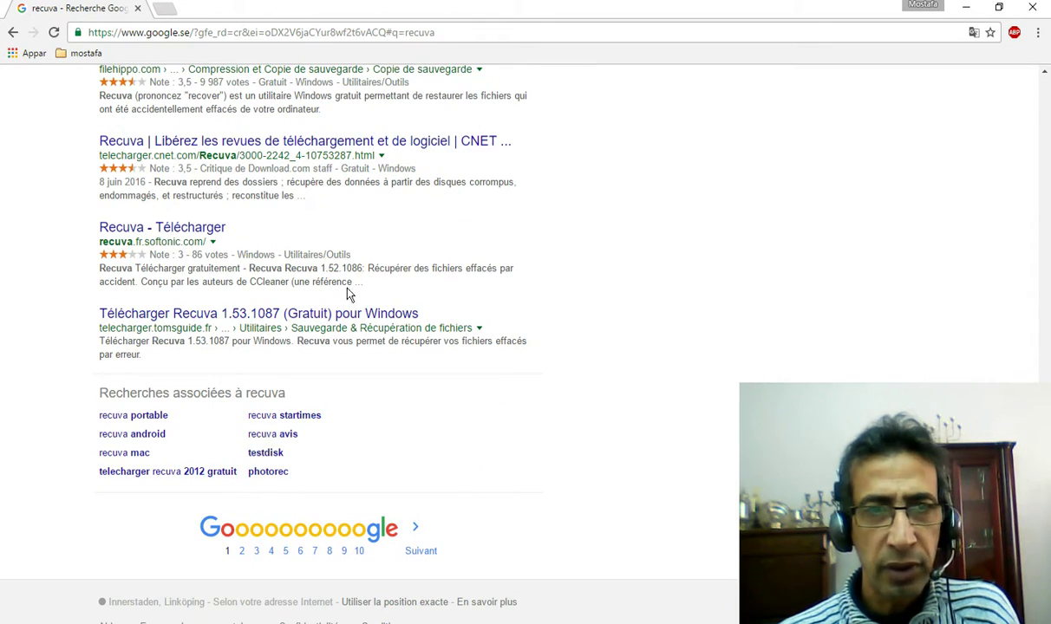
pyautogui.press('Home')
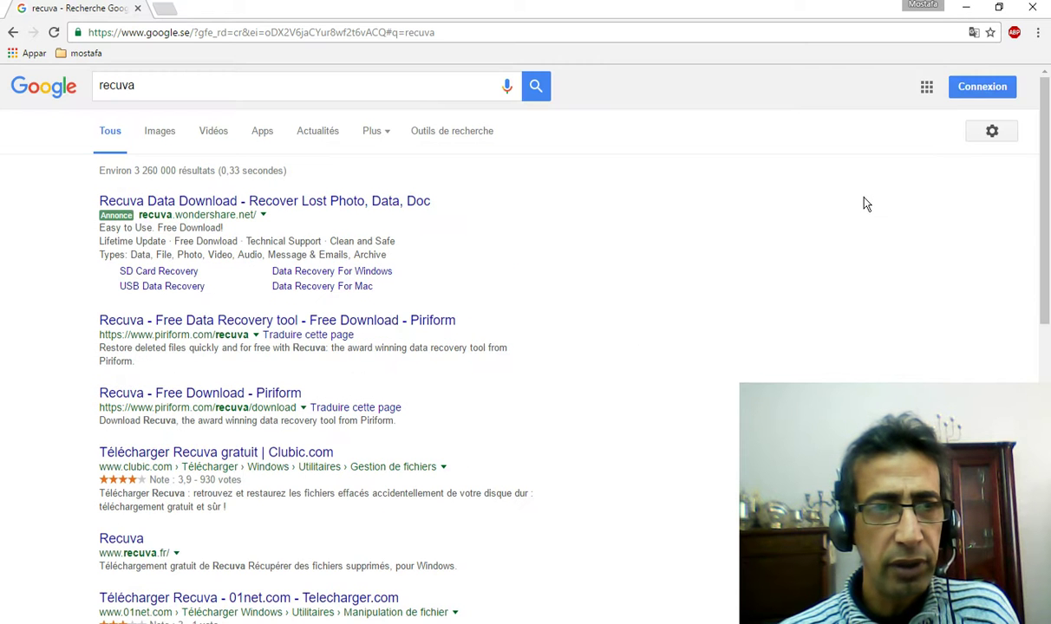
pyautogui.moveTo(1044, 187); pyautogui.dragTo(1050, 228)
pyautogui.scroll(-2, 1049, 228)
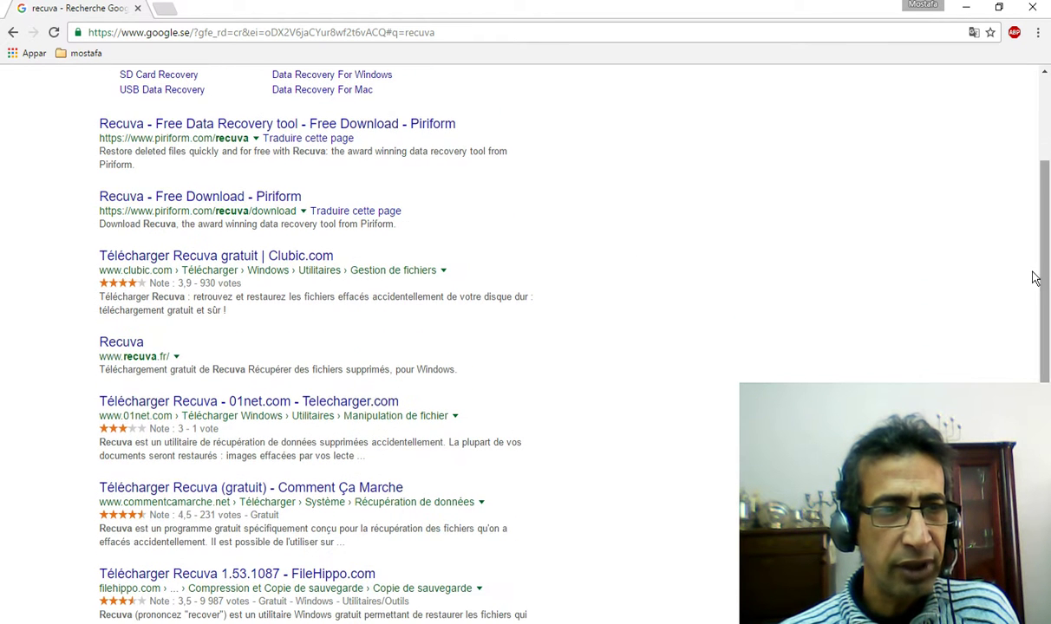
pyautogui.moveTo(101, 356); pyautogui.dragTo(164, 356)
pyautogui.click(171, 351)
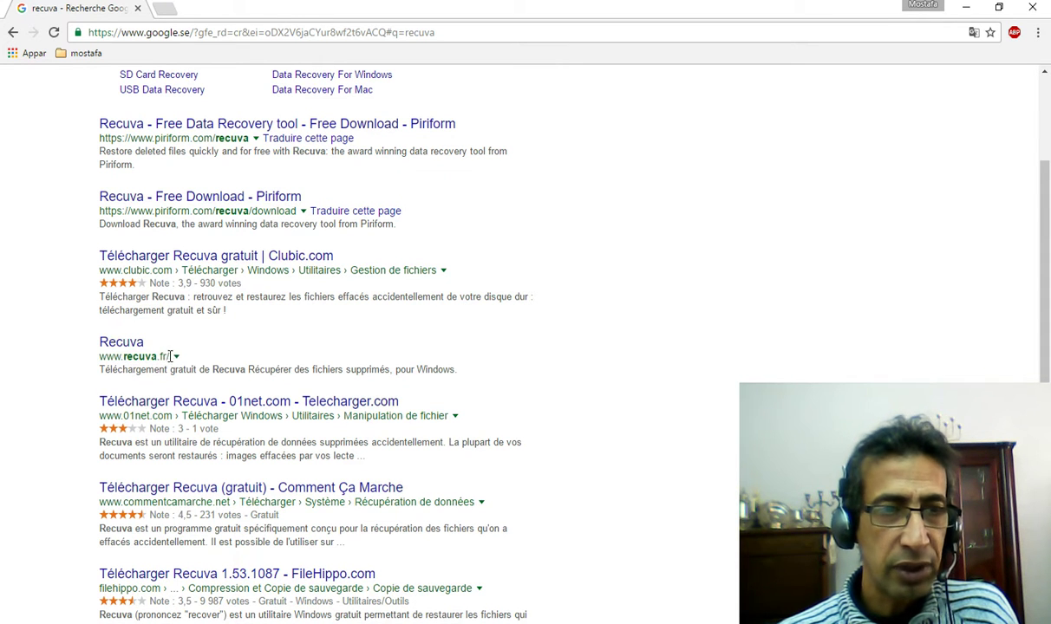
pyautogui.click(121, 340)
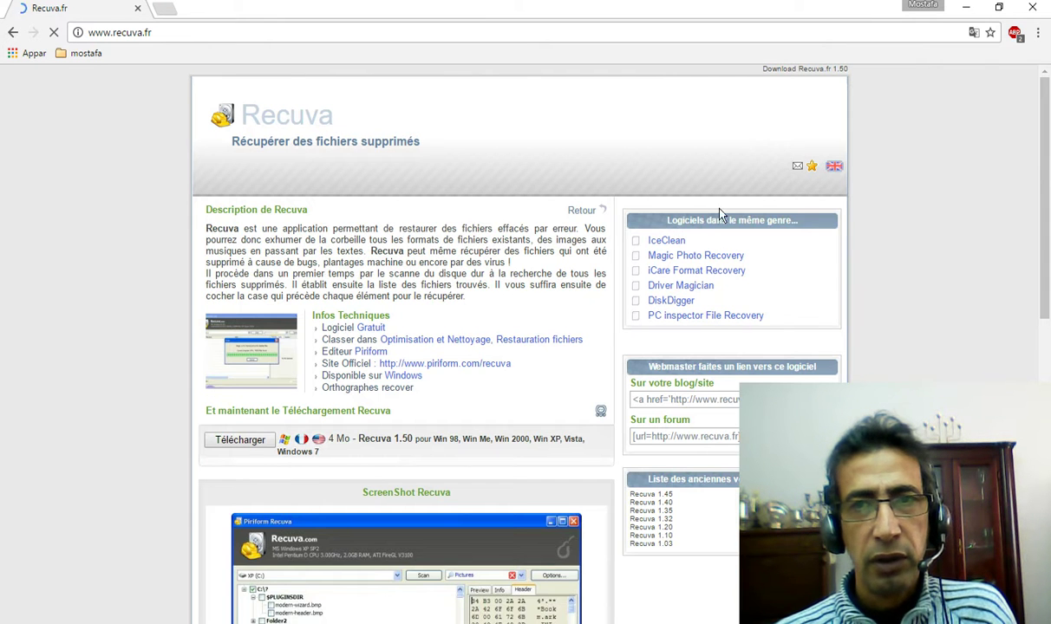
# View the English translation of the Recuva page and return to the French original.
pyautogui.click(834, 167)
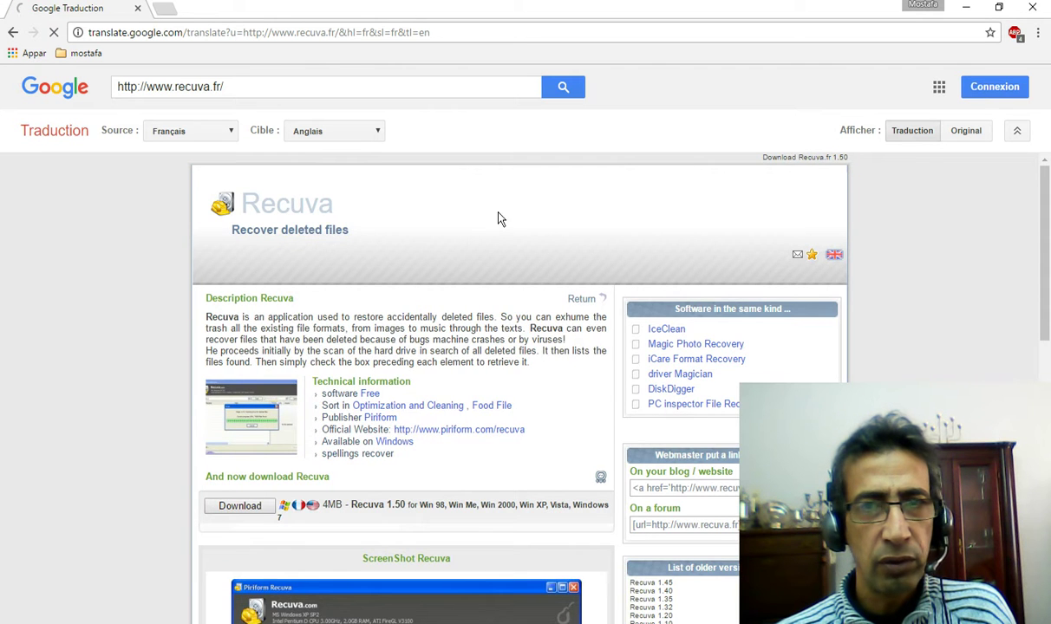
pyautogui.scroll(-8, 499, 236)
pyautogui.scroll(10, 499, 242)
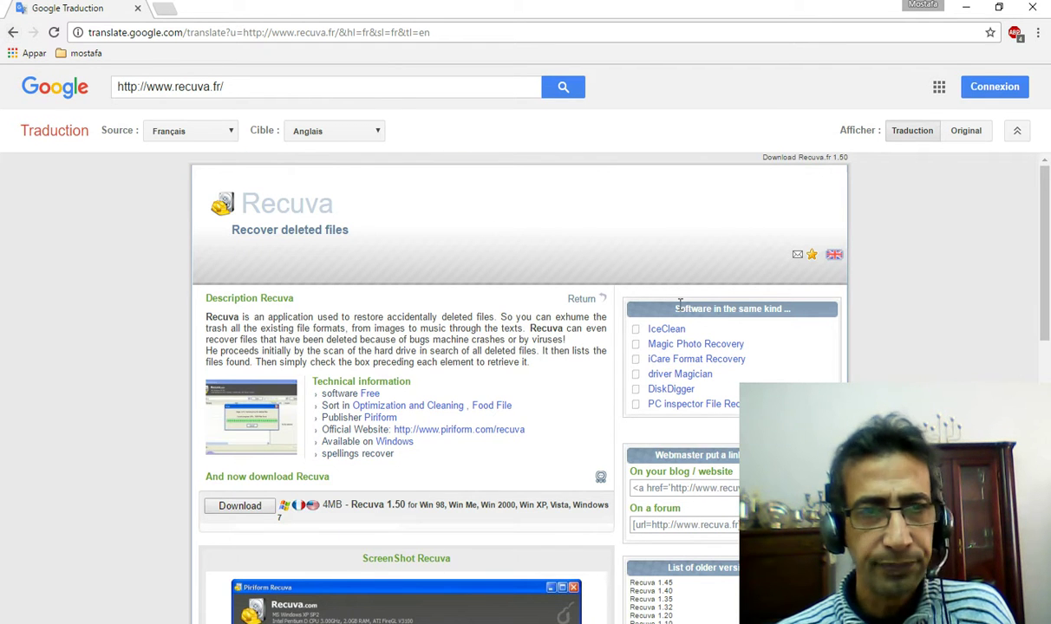
pyautogui.click(12, 35)
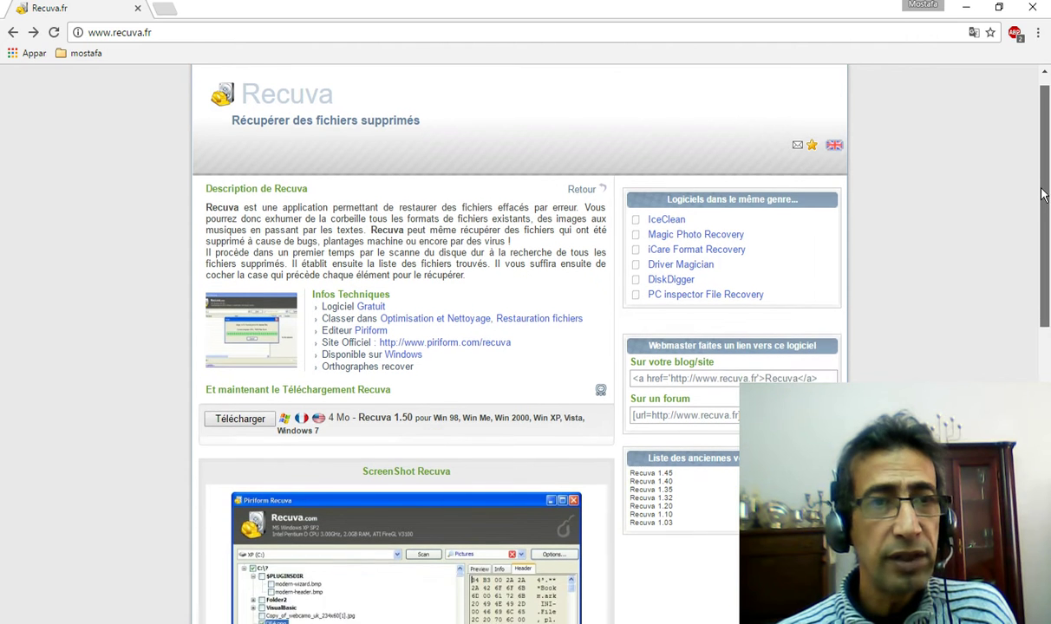
# Read the Recuva description on the French page and download the Recuva 1.50 installer.
pyautogui.moveTo(1043, 185); pyautogui.dragTo(1043, 185)
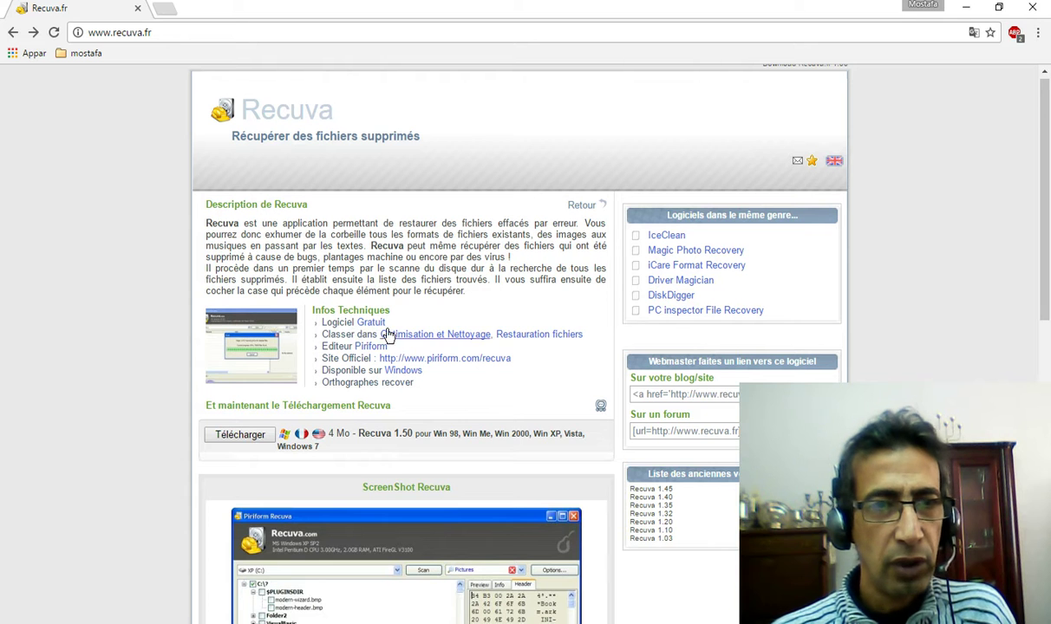
pyautogui.moveTo(1044, 193)
pyautogui.mouseDown()
pyautogui.moveTo(1041, 547)
pyautogui.moveTo(1028, 466)
pyautogui.moveTo(1048, 183)
pyautogui.mouseUp()
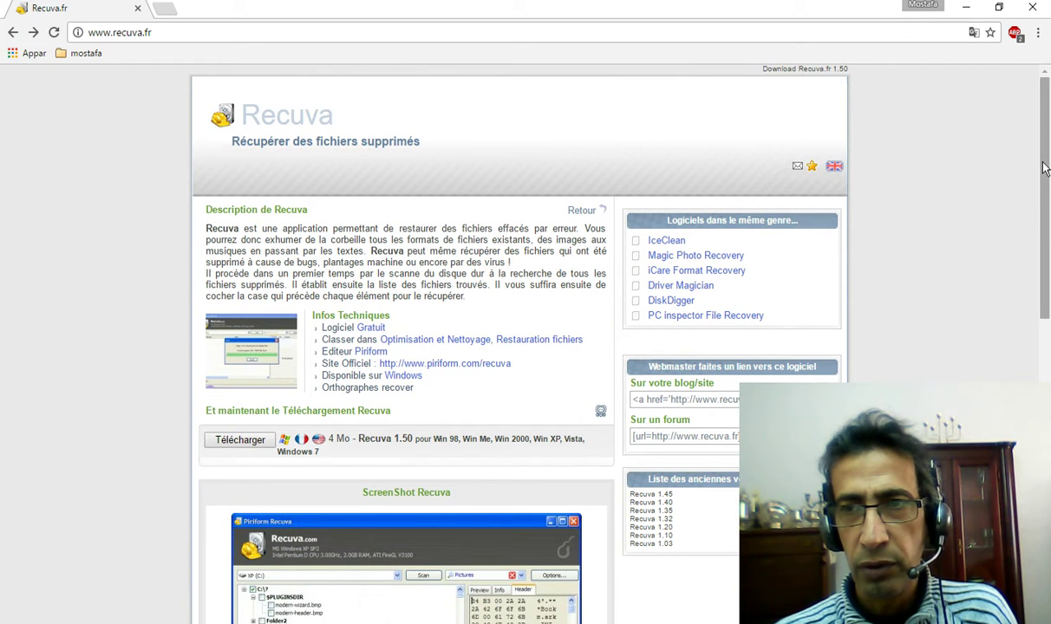
pyautogui.scroll(-3, 807, 271)
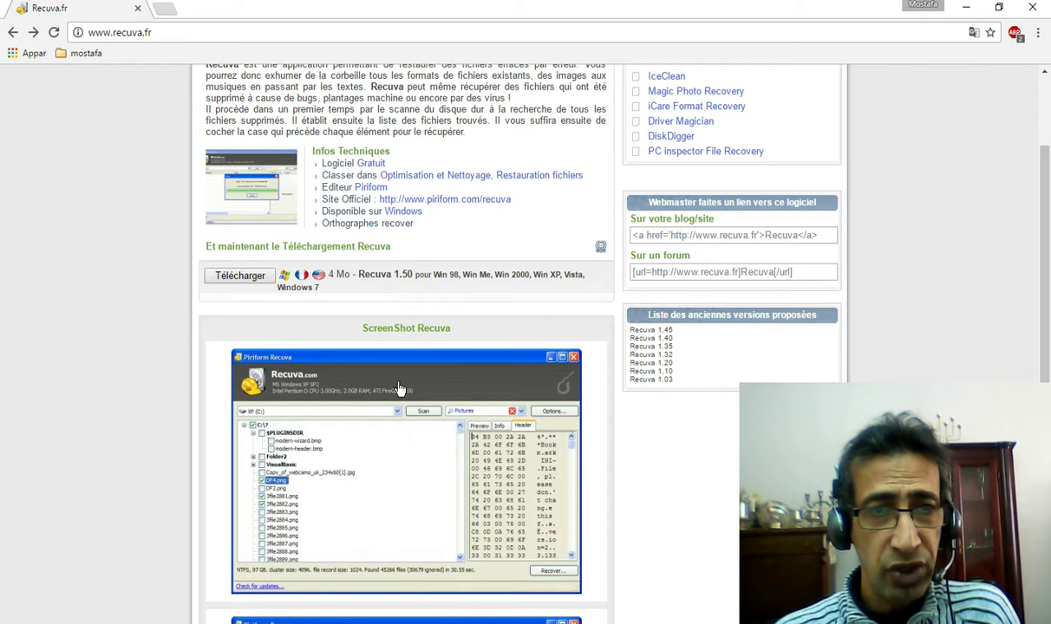
pyautogui.click(242, 278)
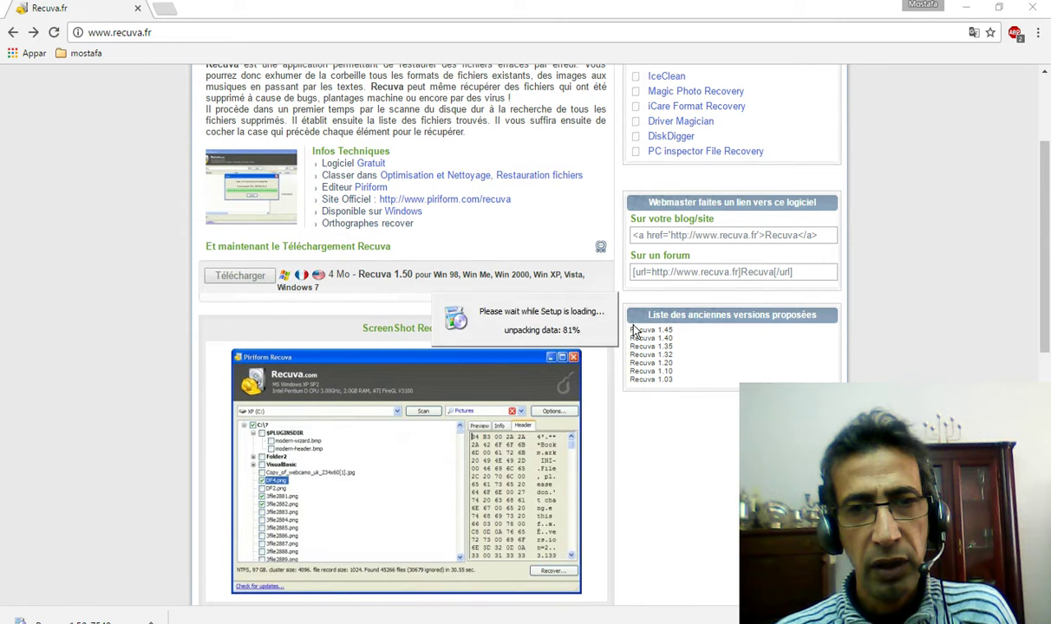
# Choose Français as the language of the Recuva v1.50 setup and continue.
pyautogui.click(681, 415)
pyautogui.scroll(-5, 690, 378)
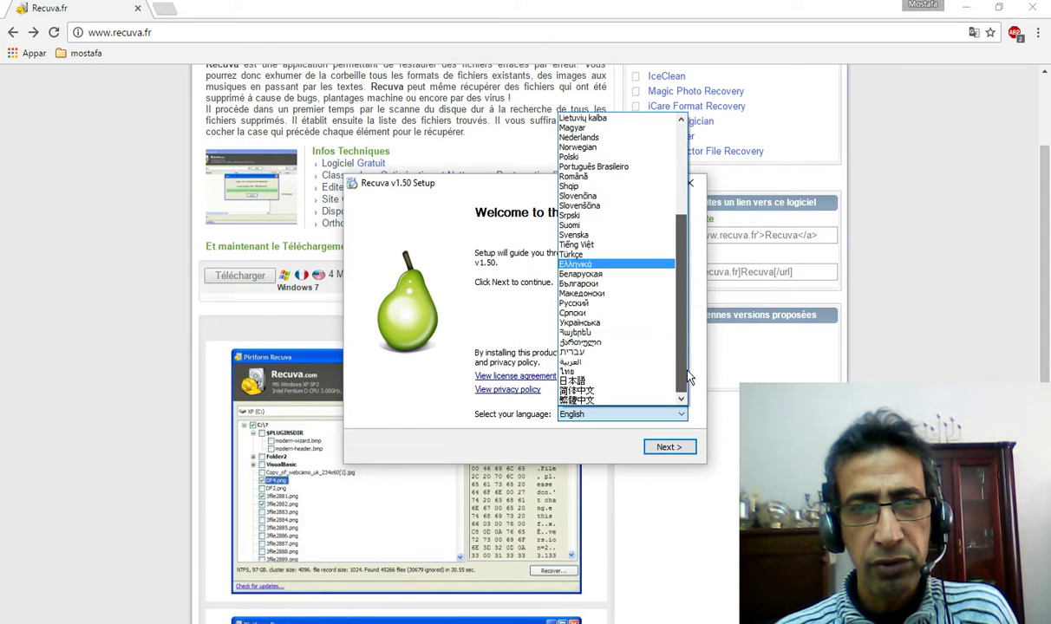
pyautogui.moveTo(689, 378); pyautogui.dragTo(681, 241)
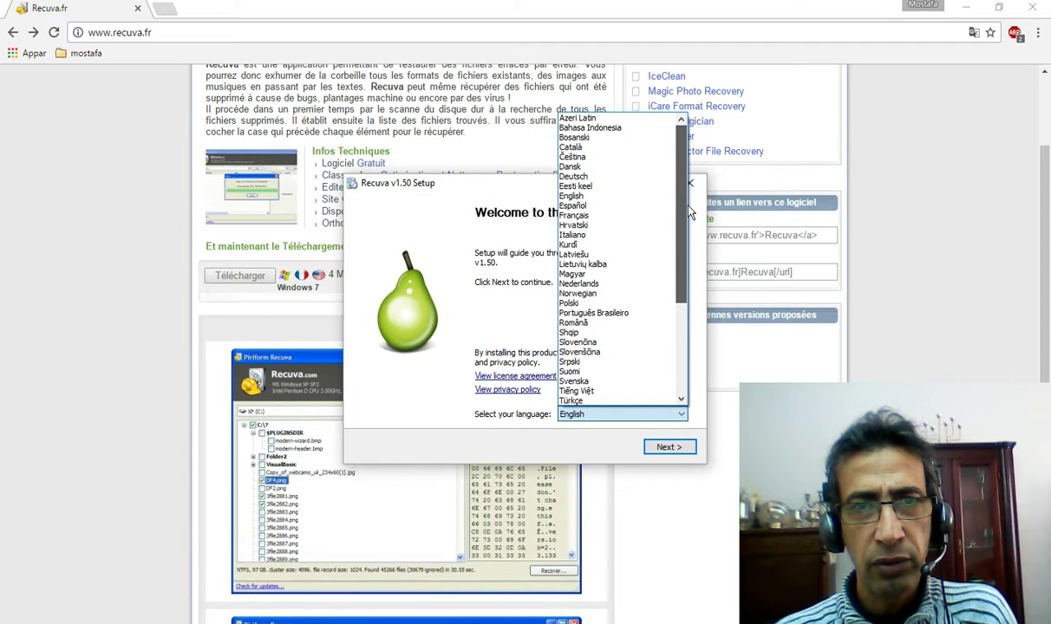
pyautogui.click(590, 217)
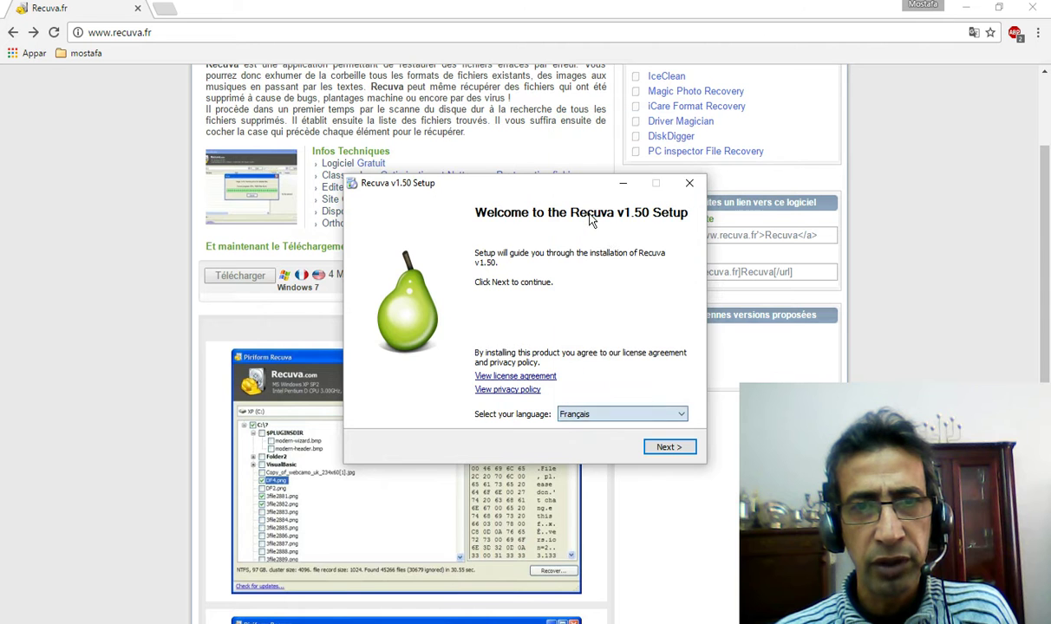
pyautogui.click(666, 451)
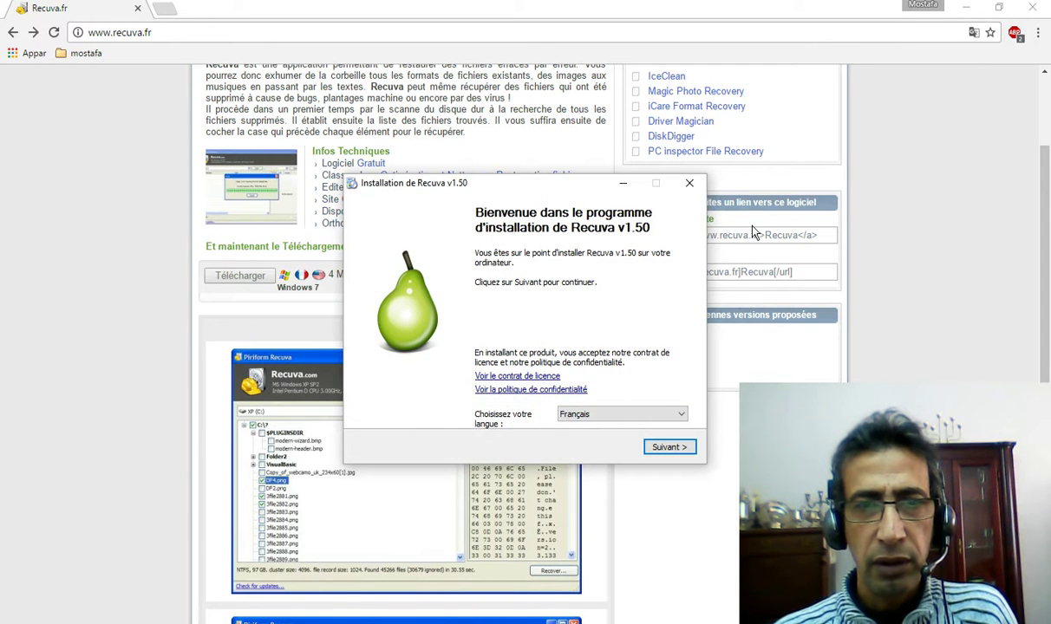
# Close the browser and advance the Recuva setup to its installation options.
pyautogui.click(1034, 9)
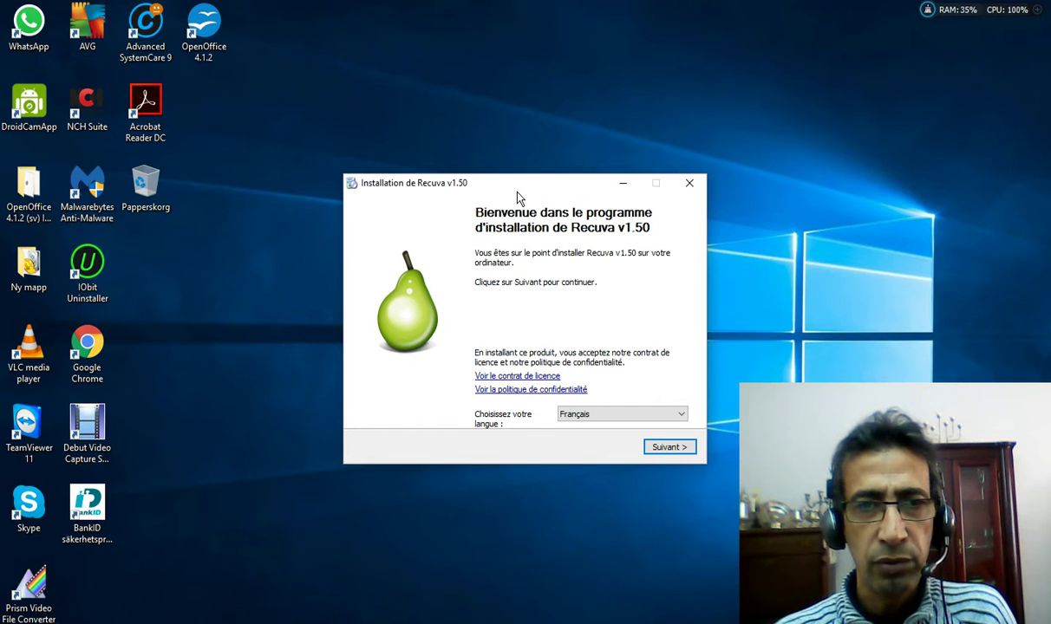
pyautogui.moveTo(516, 183); pyautogui.dragTo(484, 158)
pyautogui.click(634, 407)
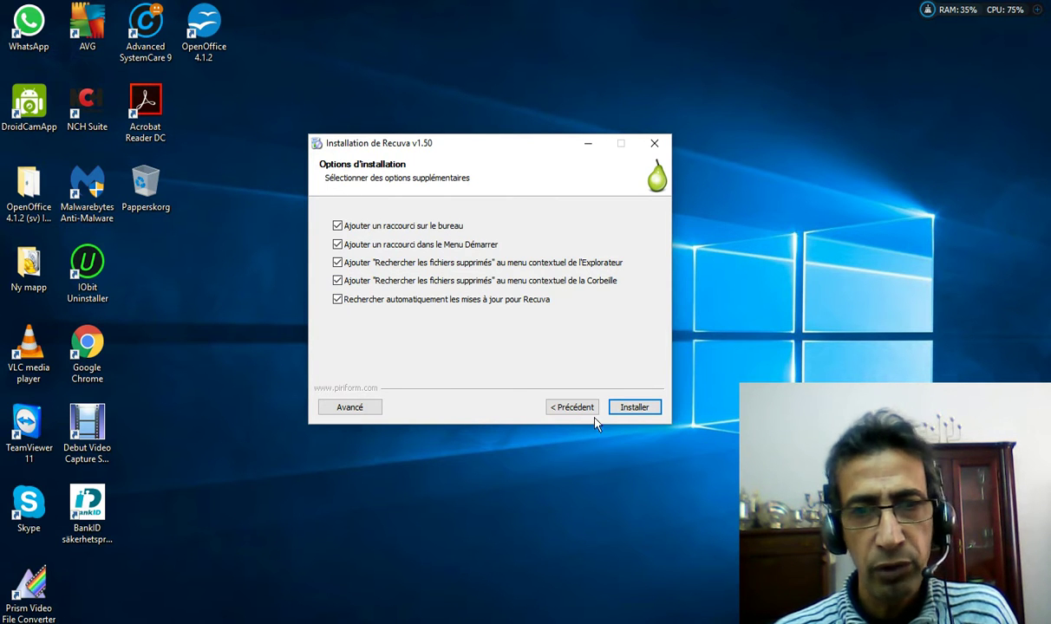
# Look at the advanced setup choice of users for Recuva and return to the installation options.
pyautogui.click(351, 407)
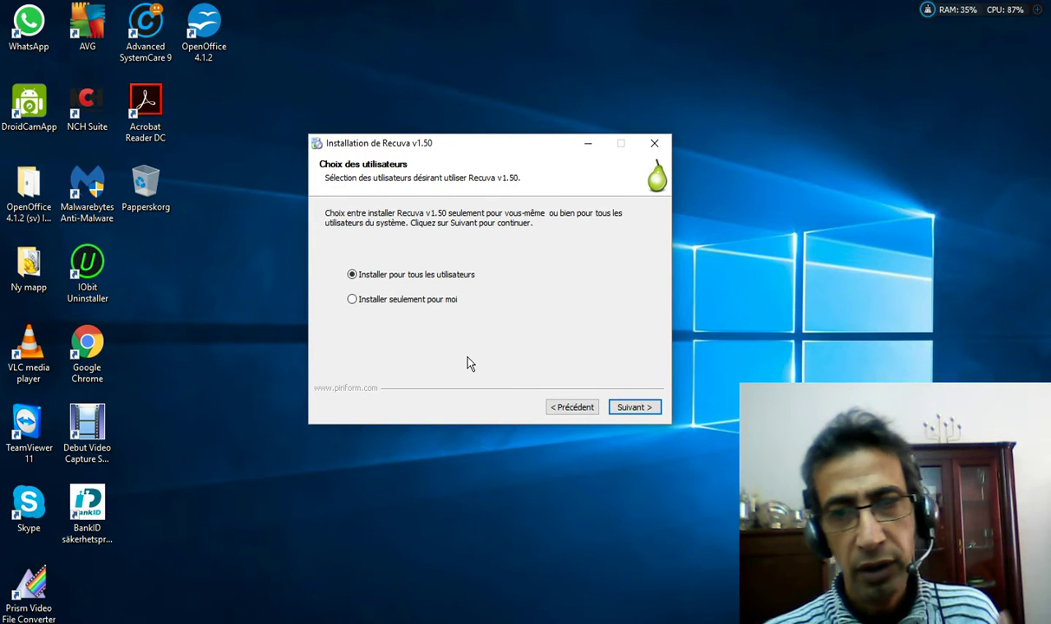
pyautogui.click(396, 304)
pyautogui.press('Return')
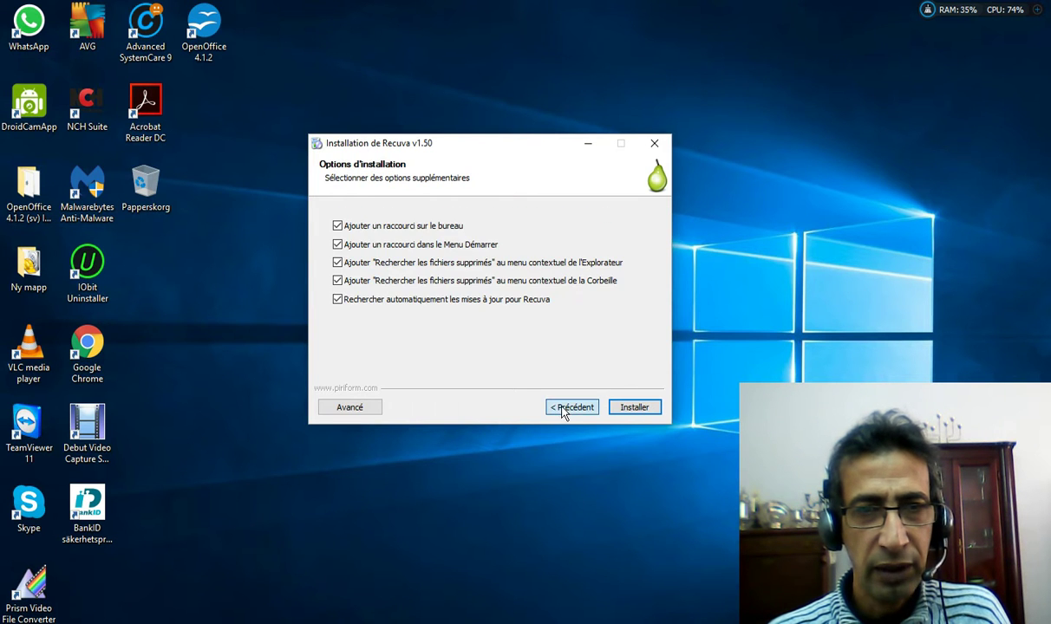
# Install Recuva with all additional options enabled and finish the setup with launching Recuva and viewing the release notes enabled.
pyautogui.click(638, 408)
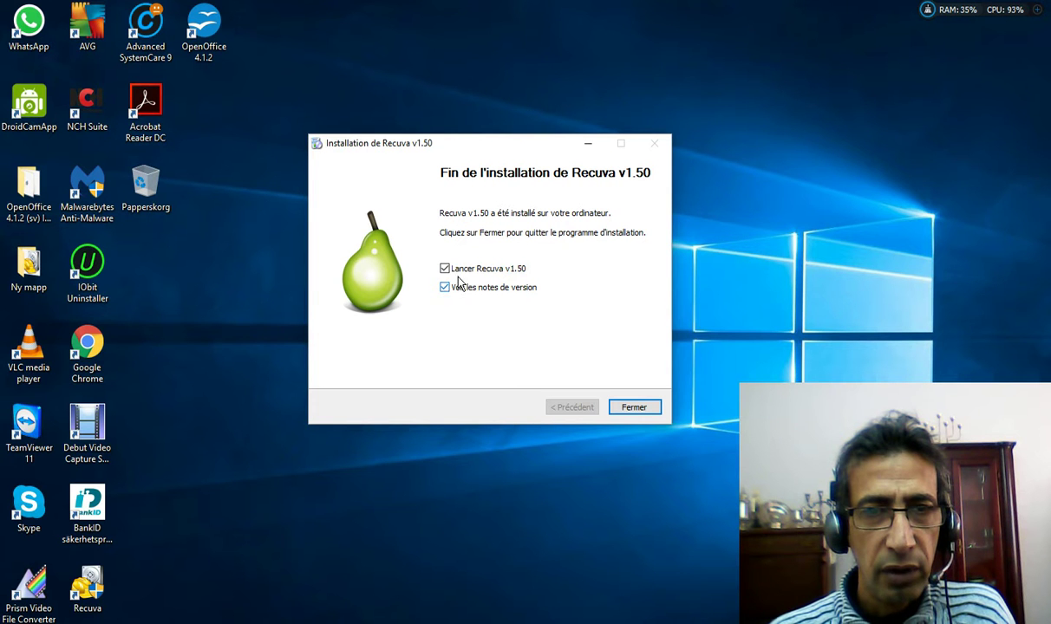
pyautogui.click(632, 409)
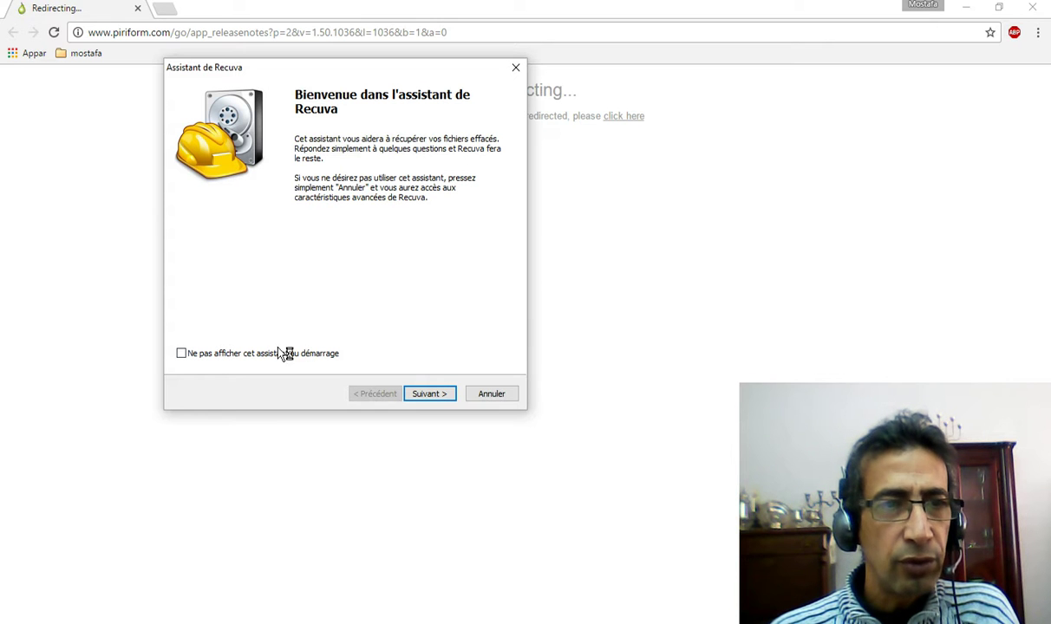
# Close the release notes page and advance the Recuva wizard past the file type choice with "Tous les fichiers" selected.
pyautogui.click(427, 395)
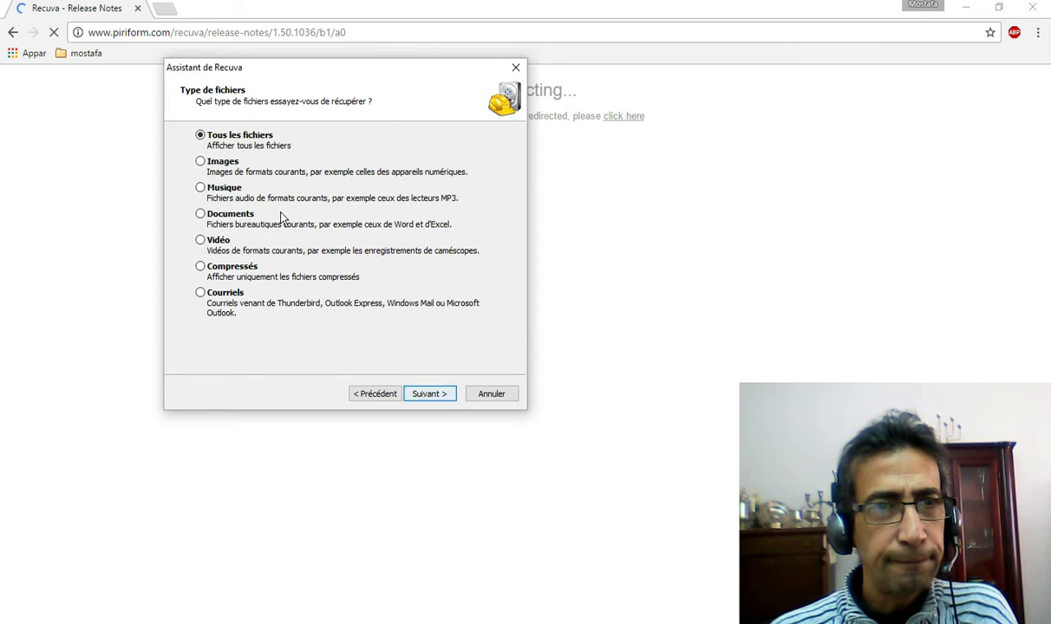
pyautogui.moveTo(436, 70); pyautogui.dragTo(502, 113)
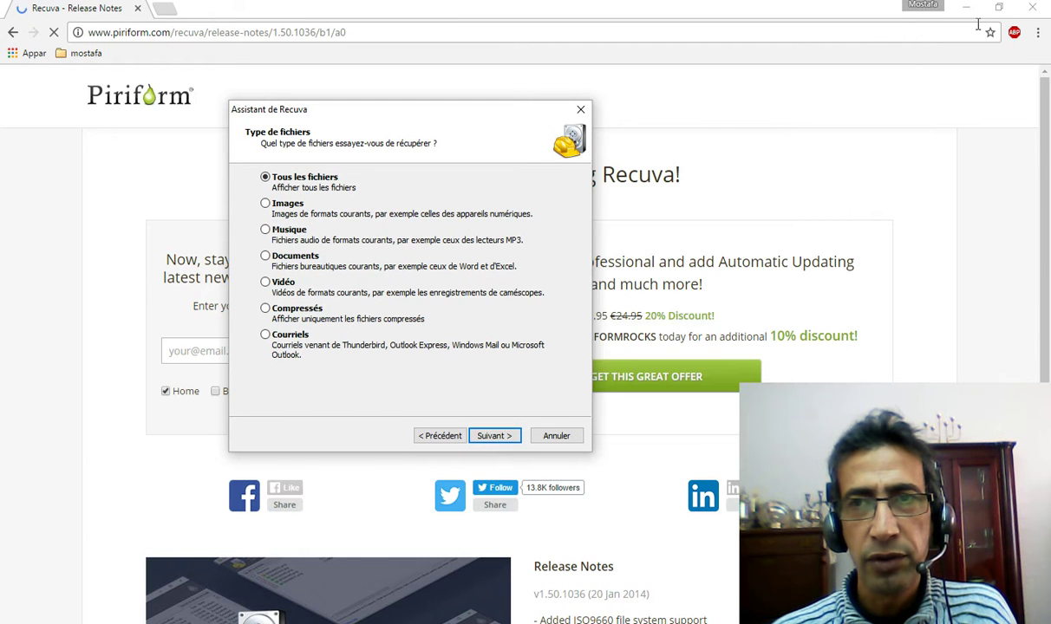
pyautogui.click(1035, 11)
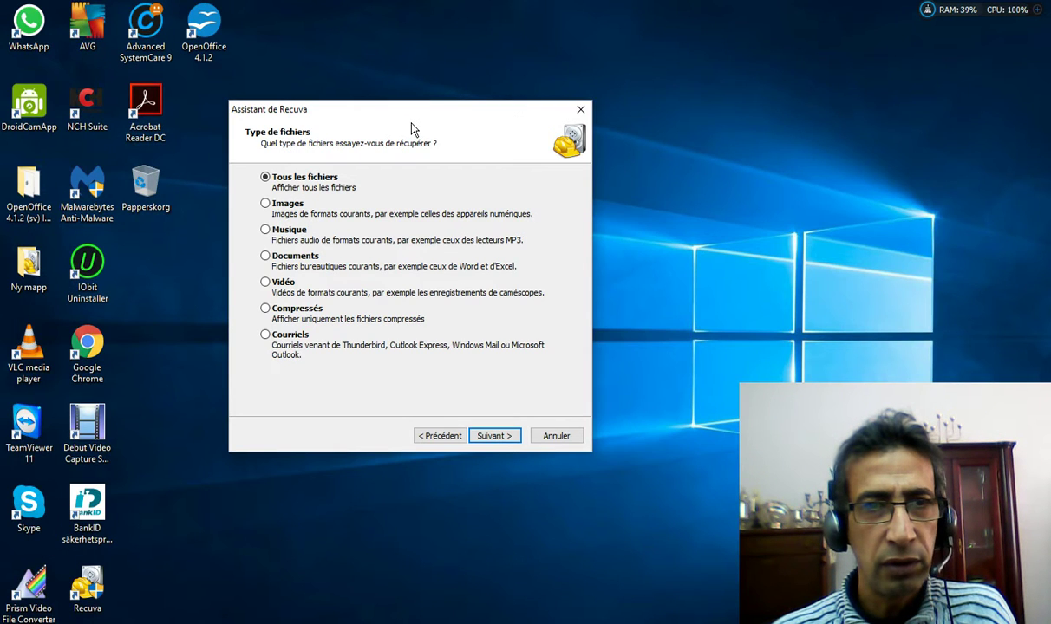
pyautogui.moveTo(476, 117); pyautogui.dragTo(547, 114)
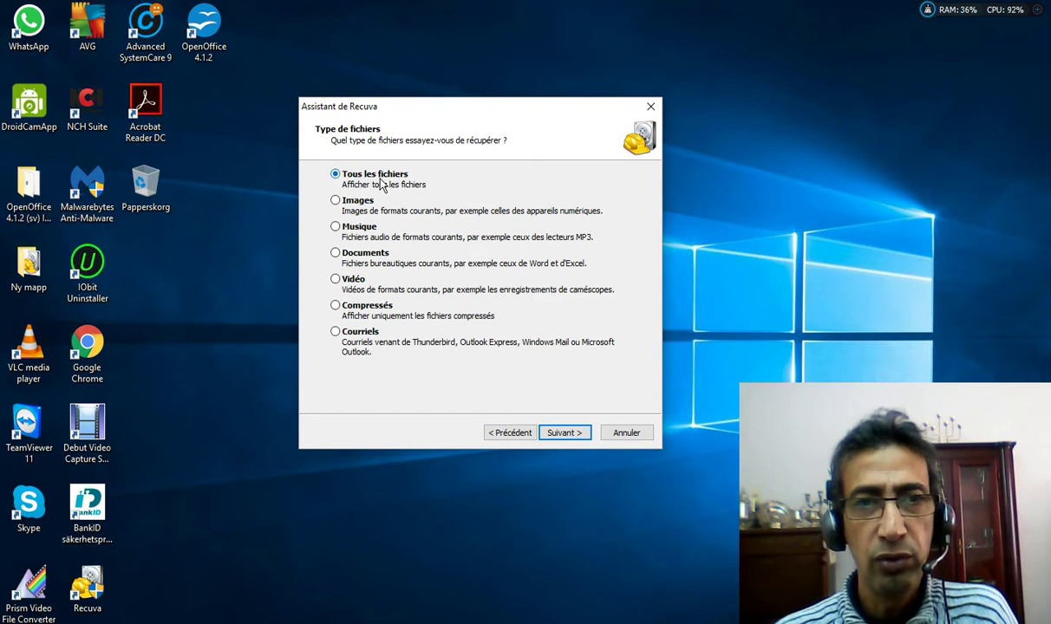
pyautogui.click(563, 438)
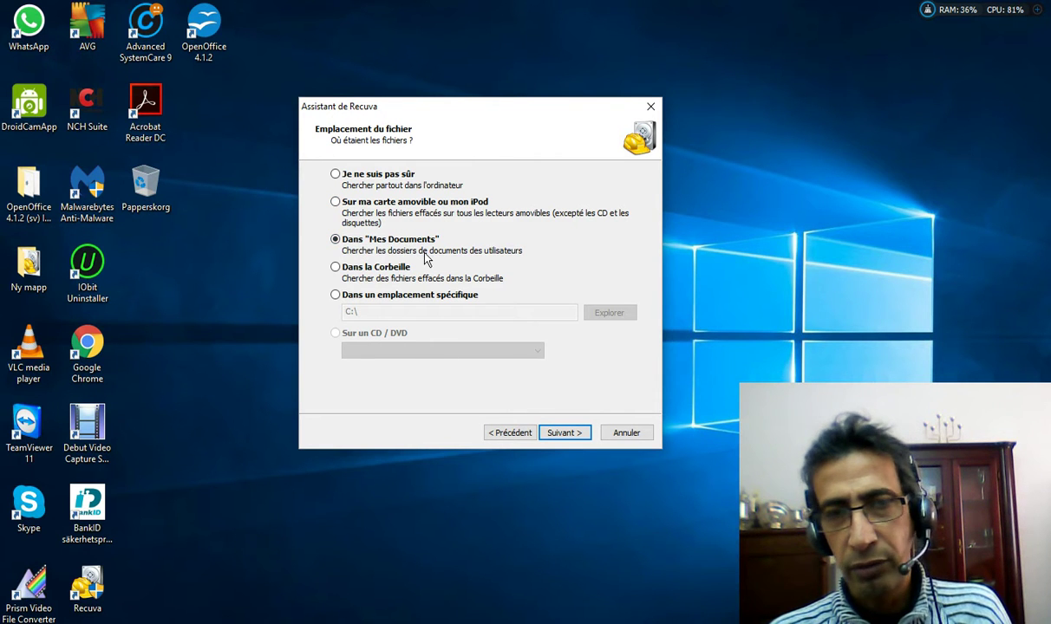
# Set the wizard's file location to "Dans un emplacement spécifique" with C:\ and check the contents of the Recycle Bin.
pyautogui.click(336, 266)
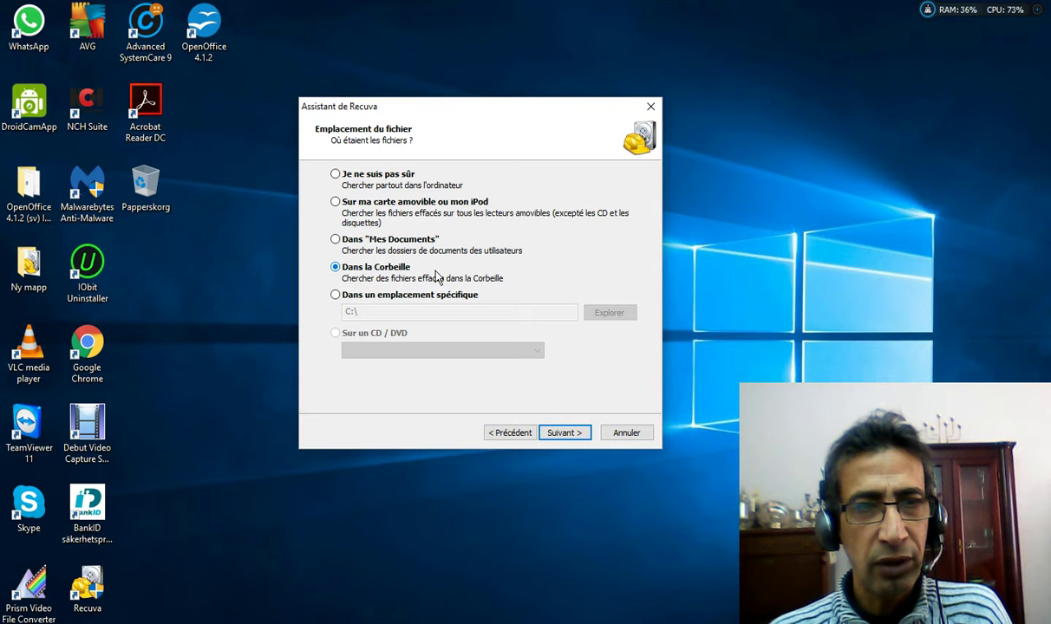
pyautogui.click(335, 294)
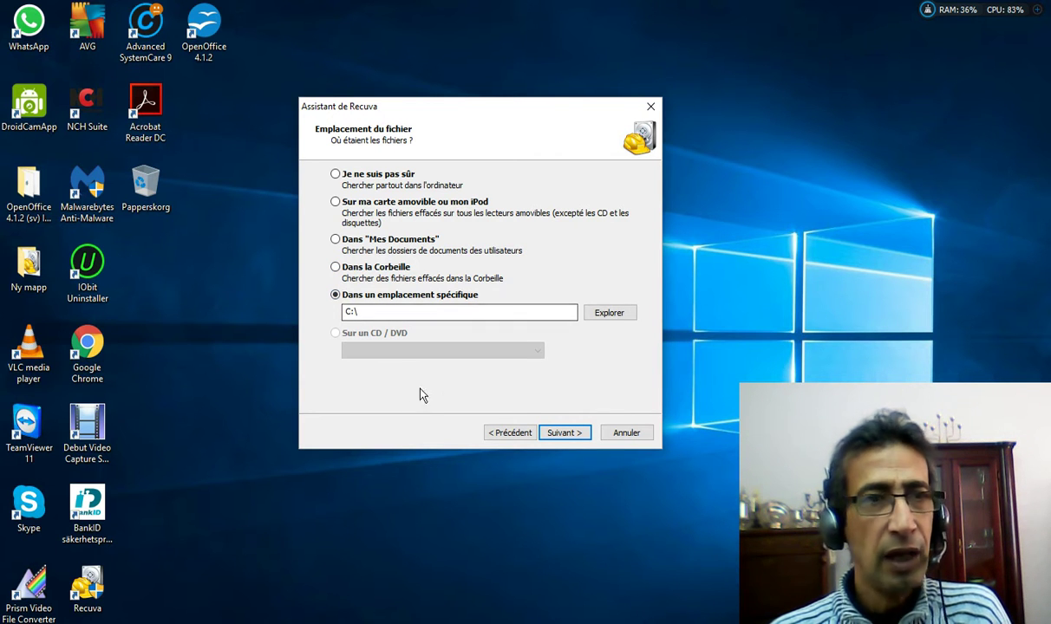
pyautogui.doubleClick(145, 187)
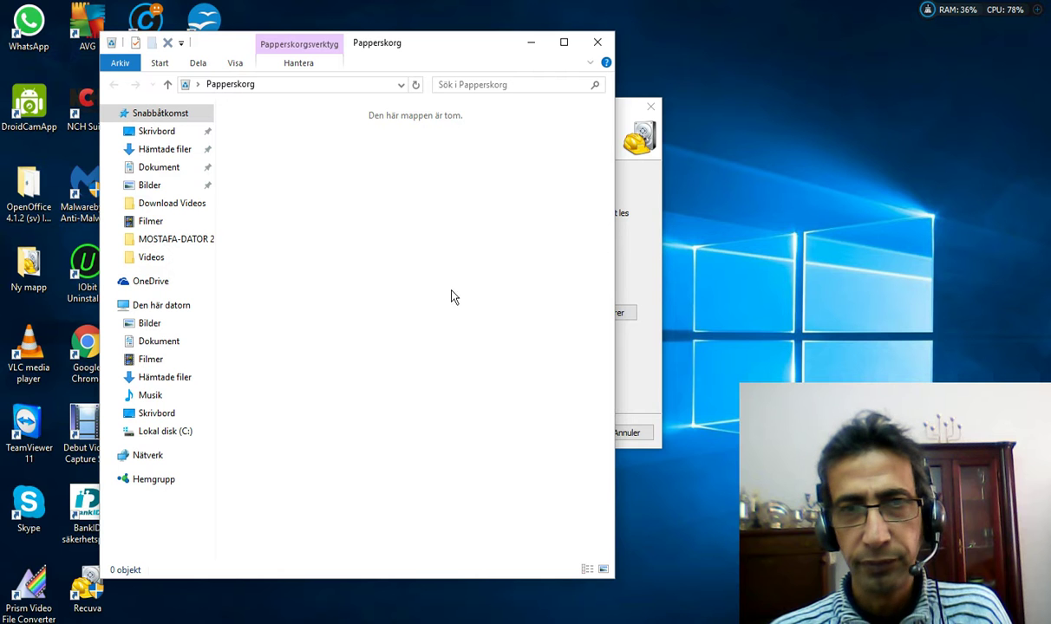
pyautogui.click(598, 41)
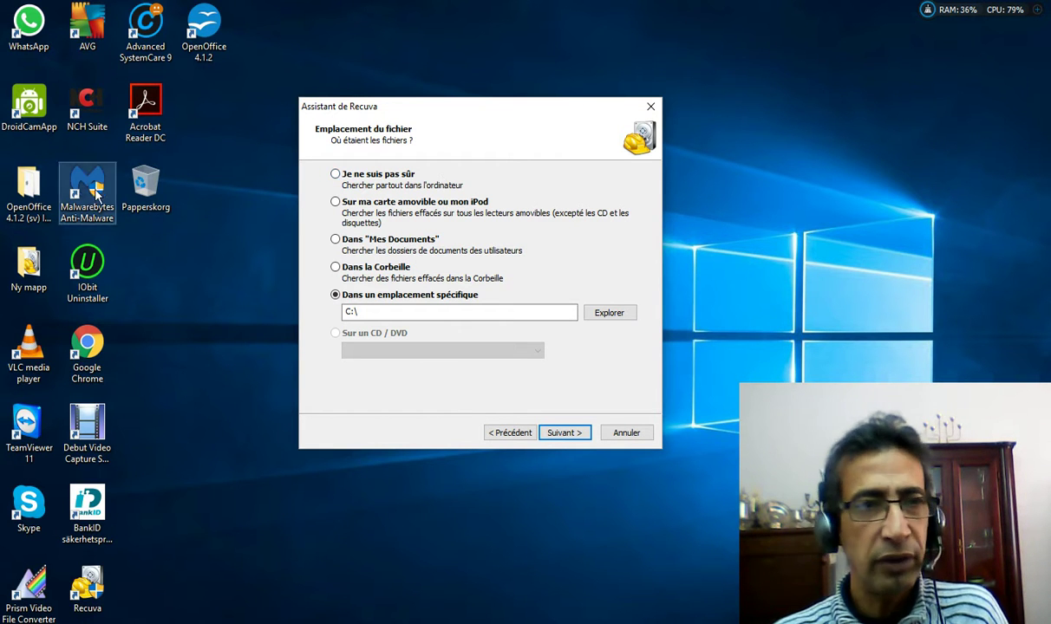
# Check the contents of the Recycle Bin, the E: drive and Lokal disk (C:), and close the file windows.
pyautogui.doubleClick(143, 185)
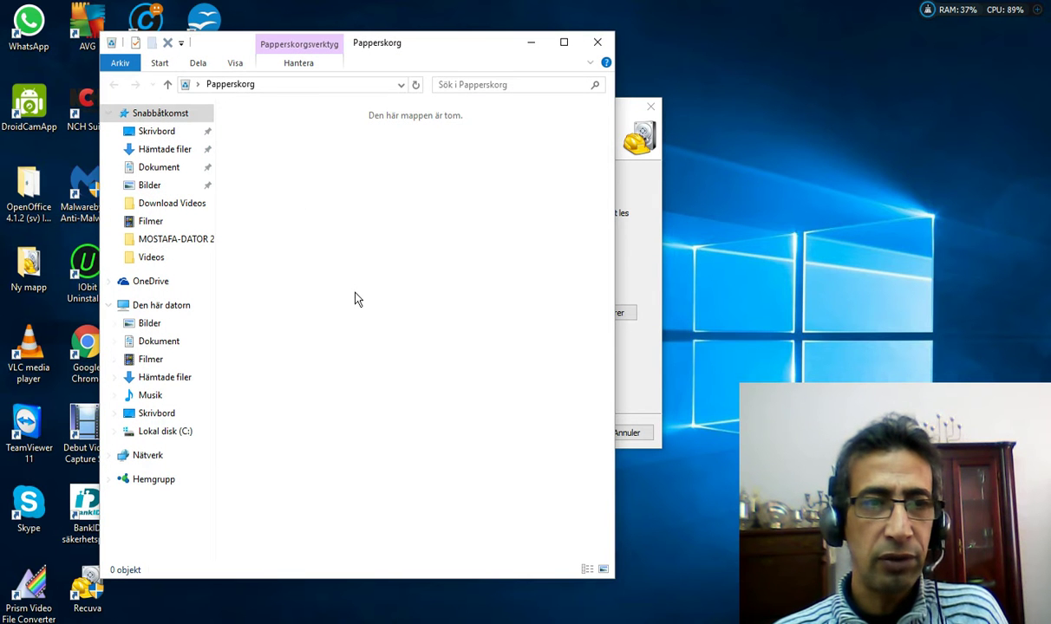
pyautogui.click(598, 41)
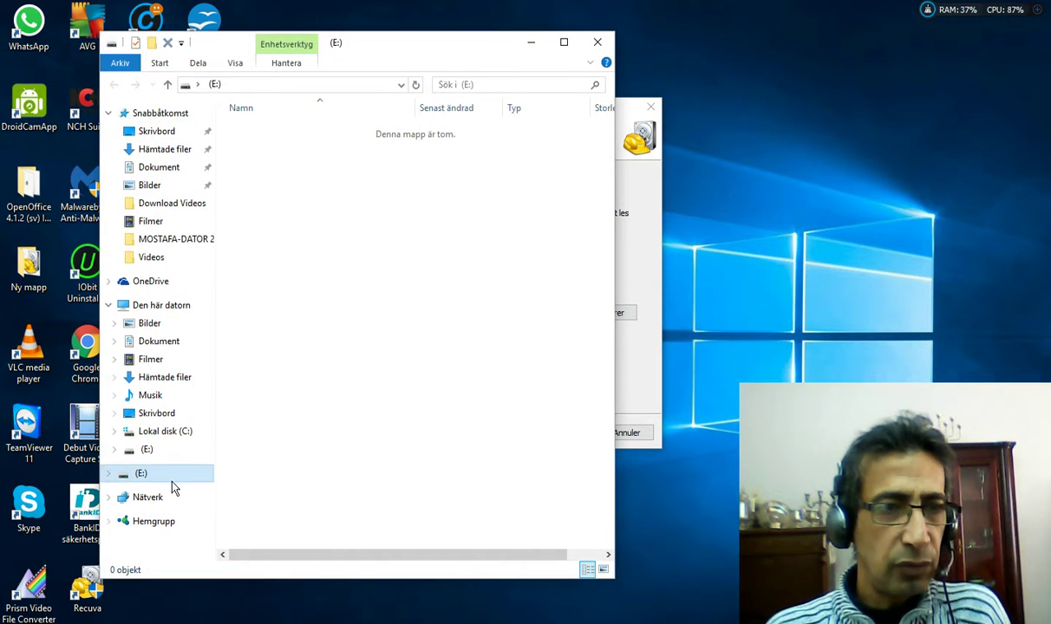
pyautogui.click(133, 457)
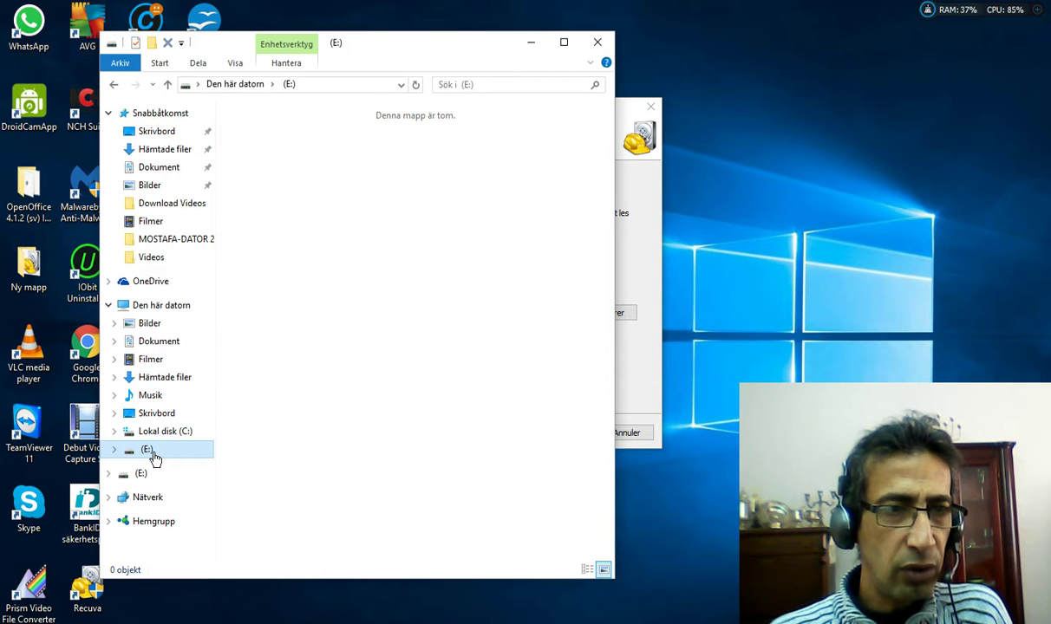
pyautogui.click(143, 475)
pyautogui.click(161, 434)
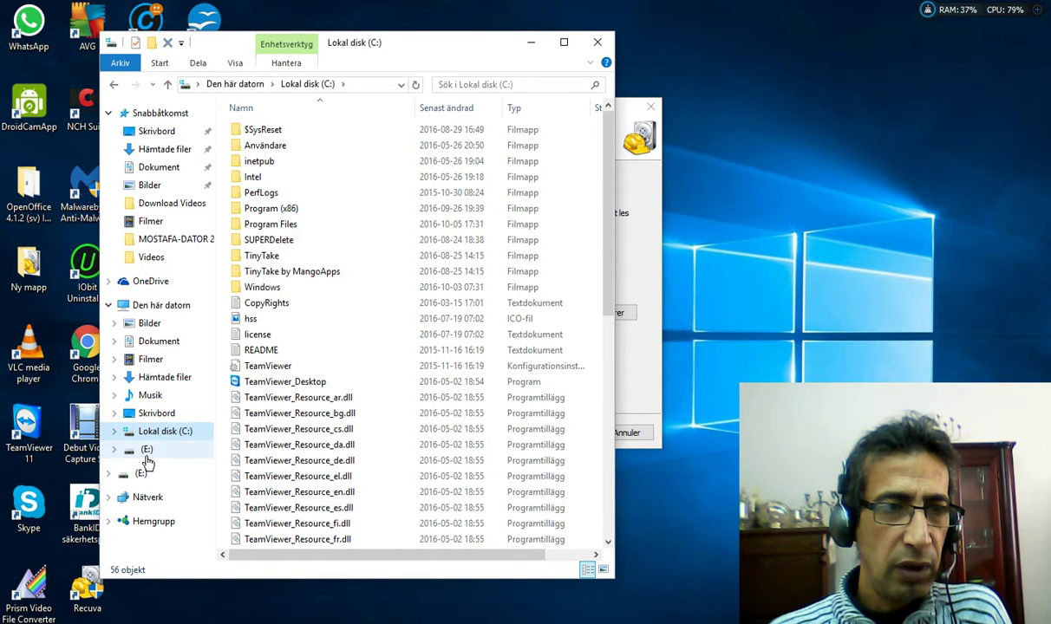
pyautogui.click(141, 453)
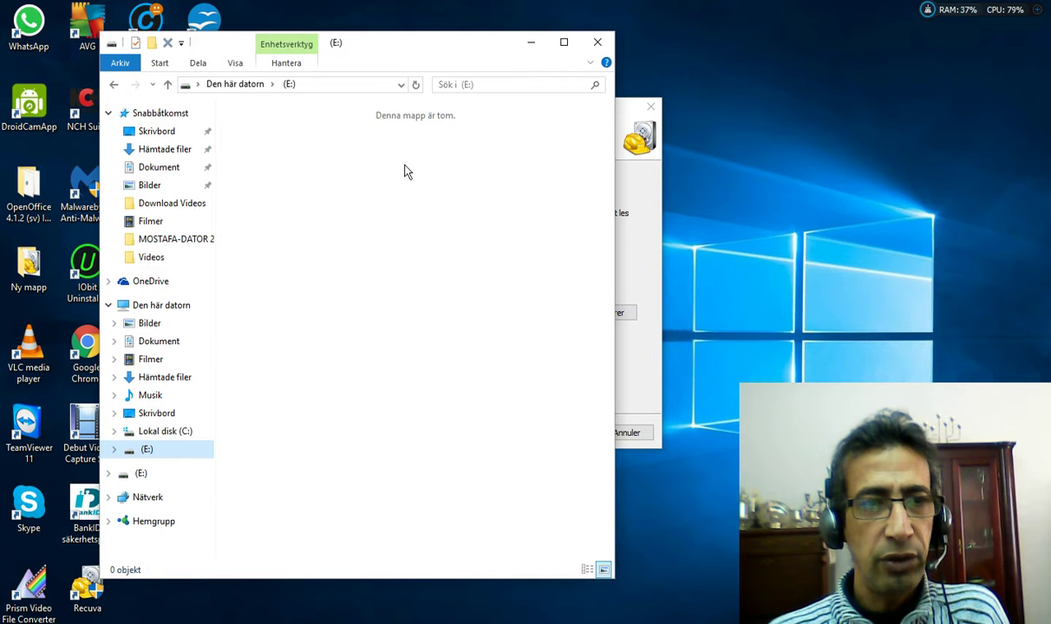
pyautogui.click(598, 42)
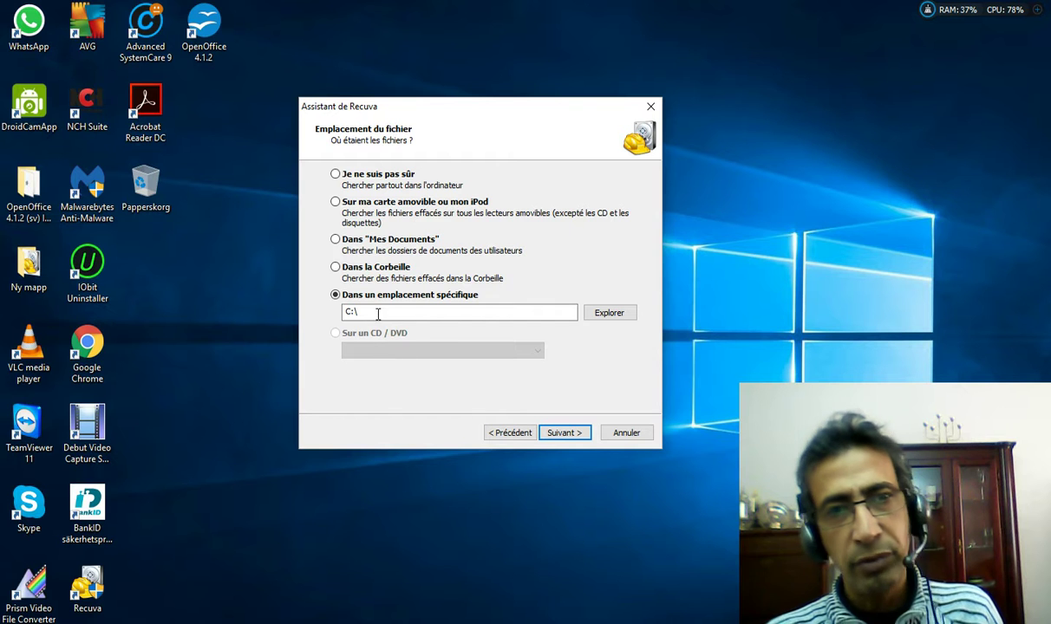
# Change the wizard's specific search location to the USB drive, E:\.
pyautogui.click(606, 314)
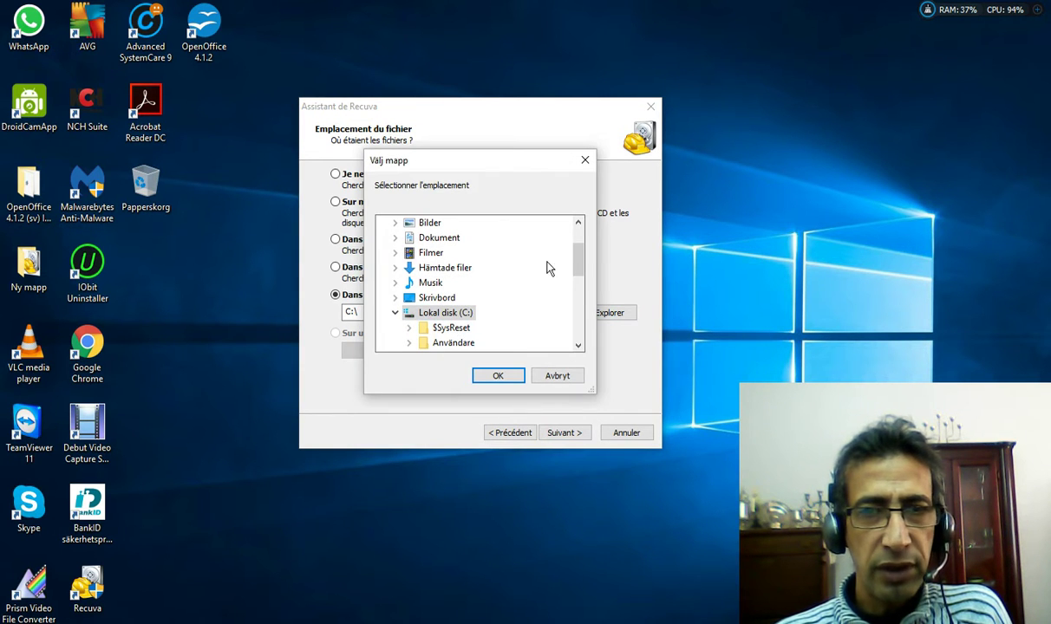
pyautogui.scroll(-8, 555, 261)
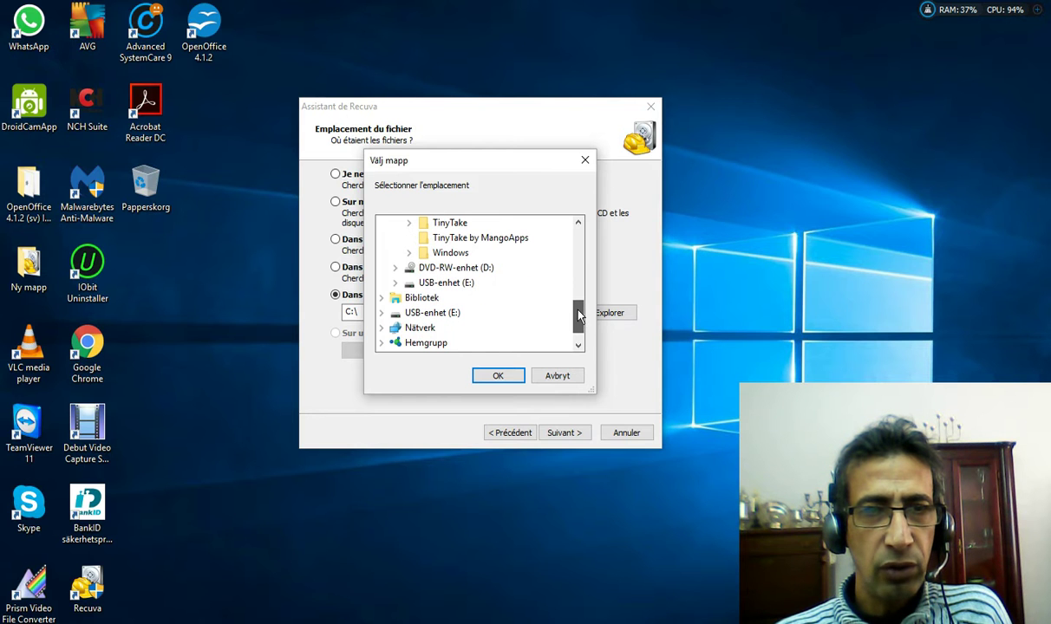
pyautogui.click(445, 284)
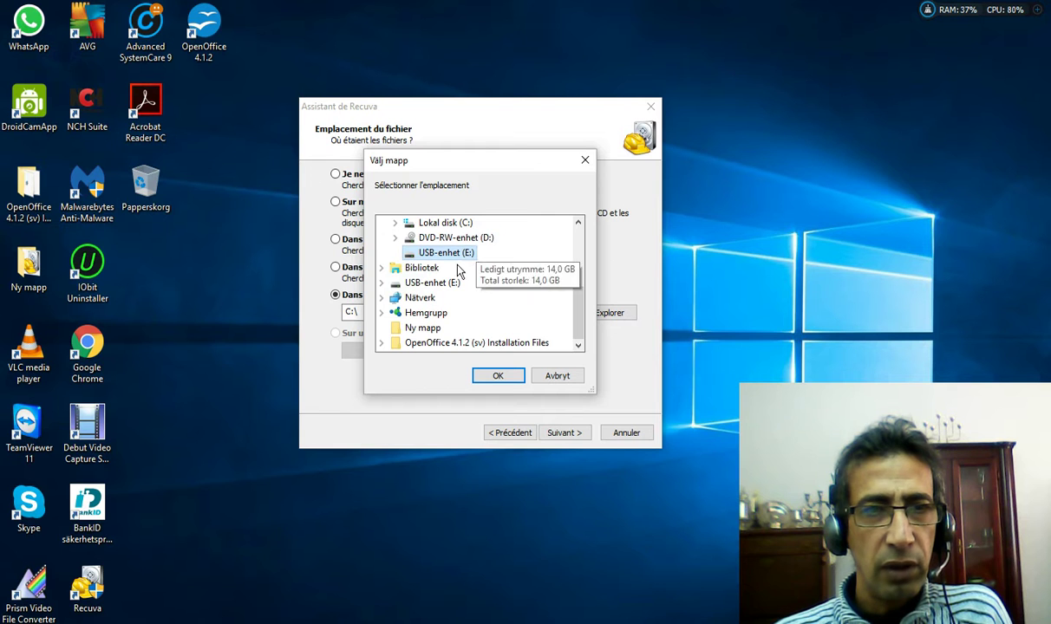
pyautogui.click(496, 376)
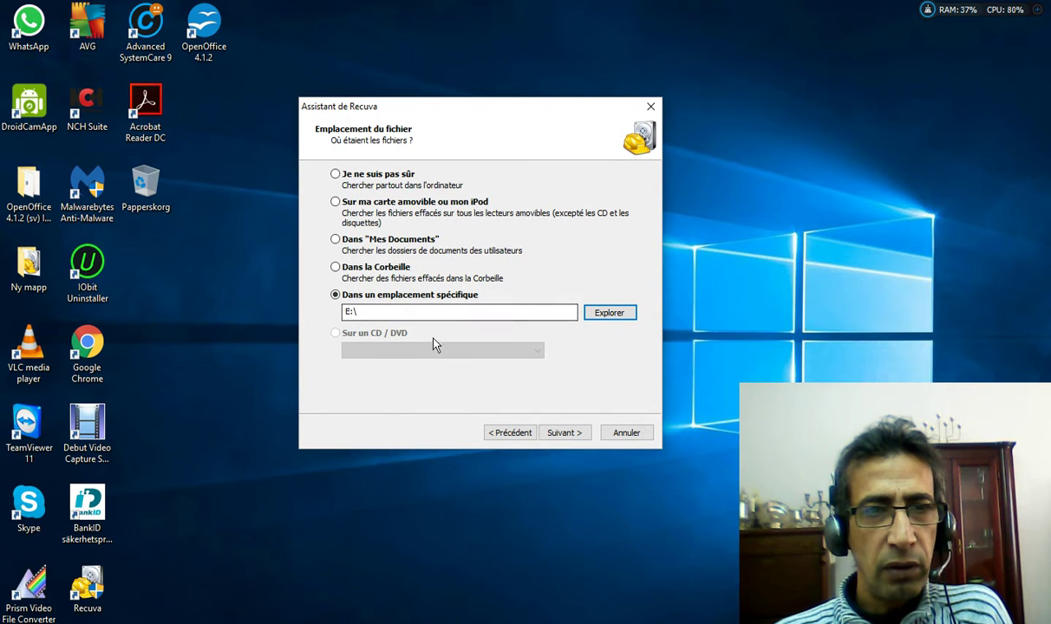
# Advance the wizard and start the file search with "Activer l'analyse approfondie" left disabled.
pyautogui.click(566, 436)
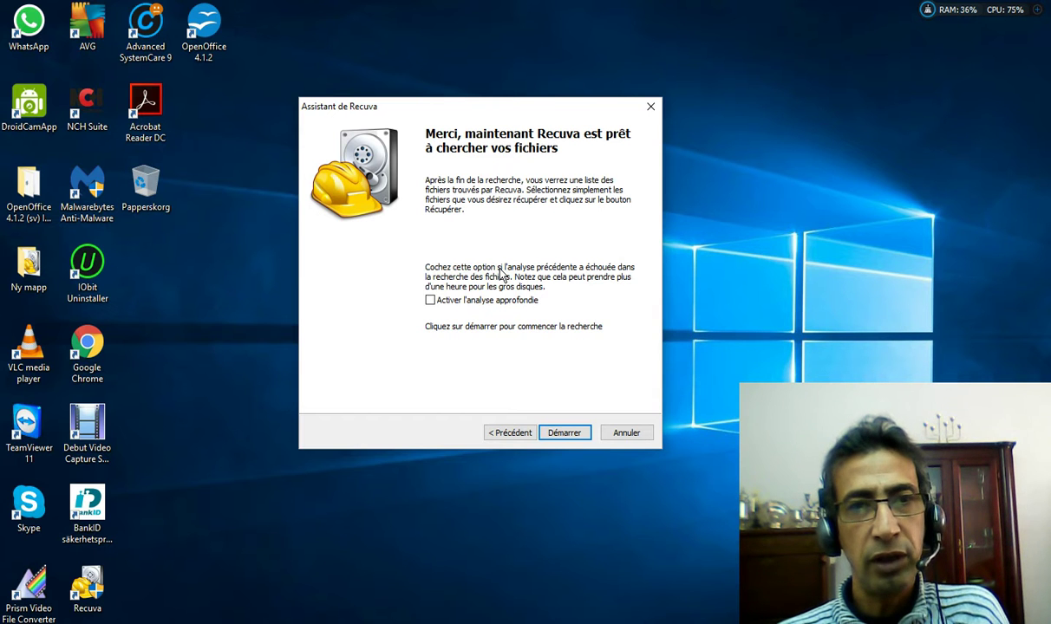
pyautogui.click(430, 301)
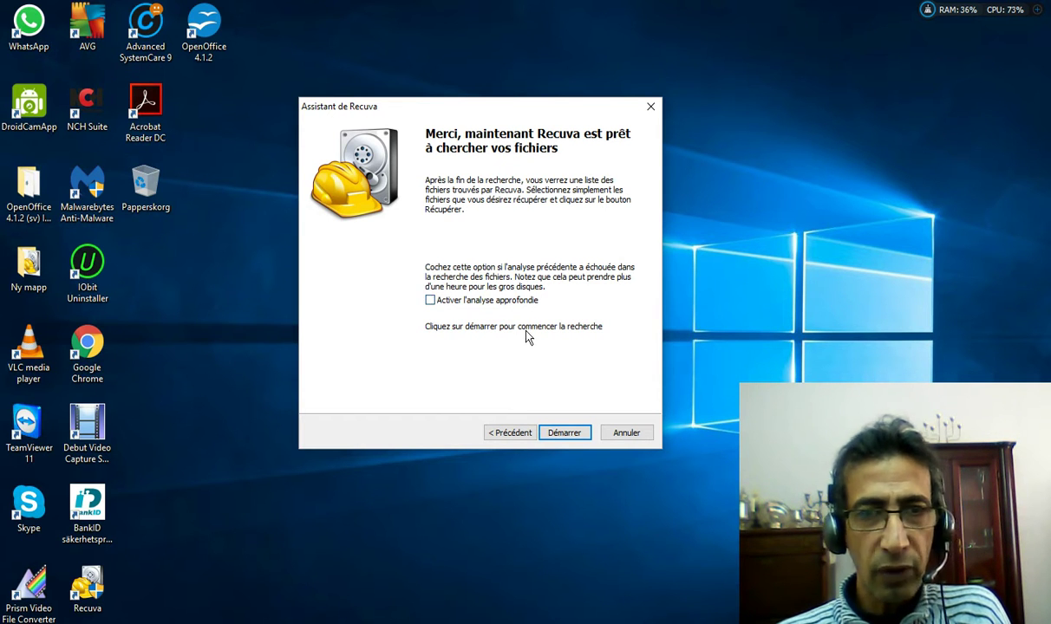
pyautogui.click(565, 433)
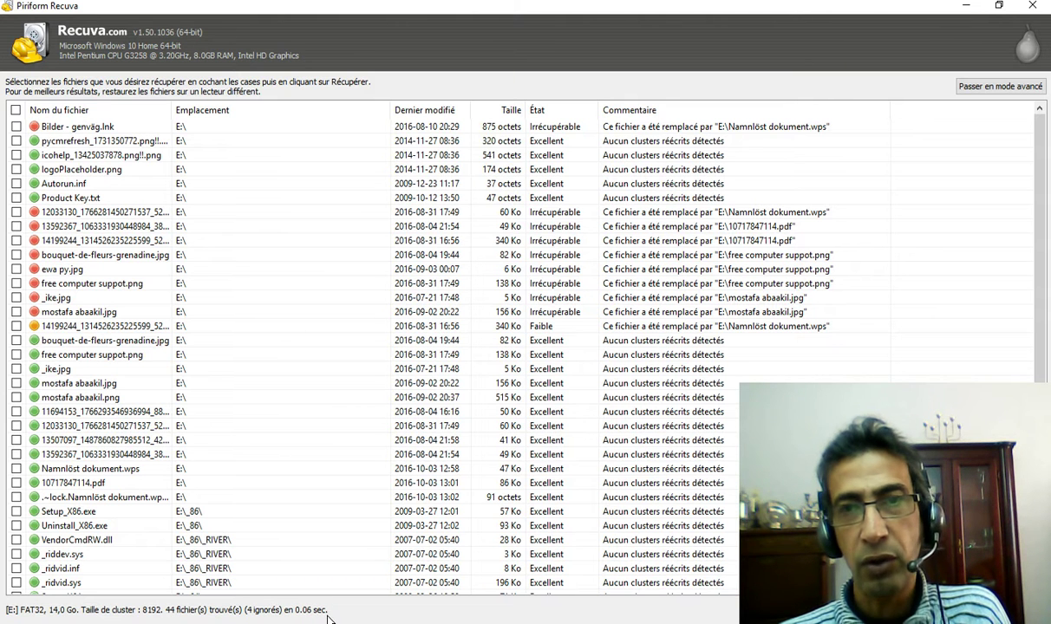
# Mark all the files found on E:\ for recovery.
pyautogui.moveTo(1041, 205)
pyautogui.mouseDown()
pyautogui.moveTo(1025, 468)
pyautogui.moveTo(1039, 194)
pyautogui.mouseUp()
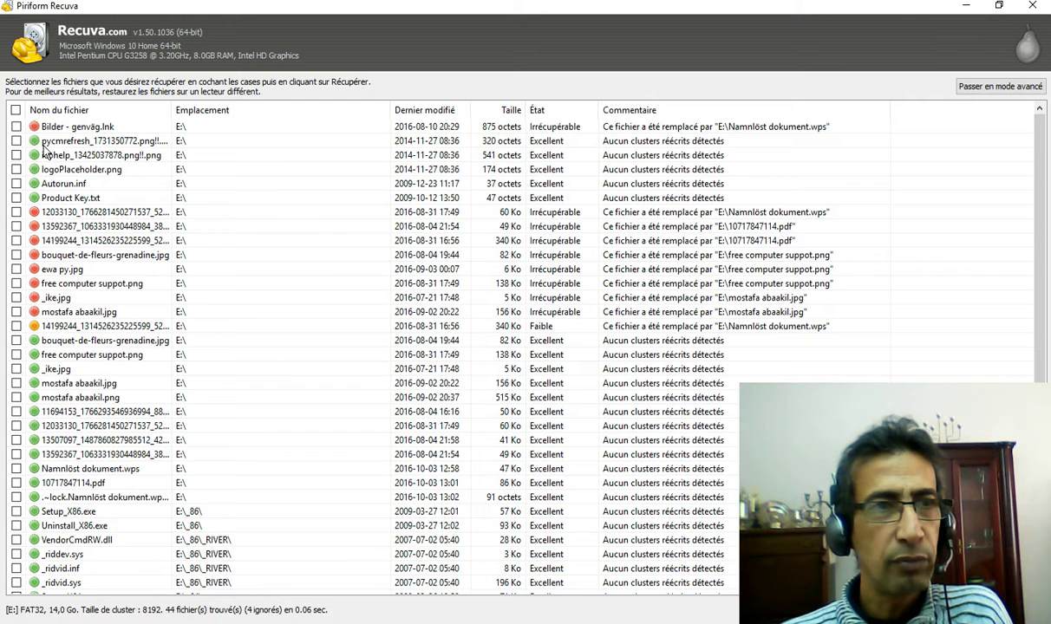
pyautogui.click(16, 127)
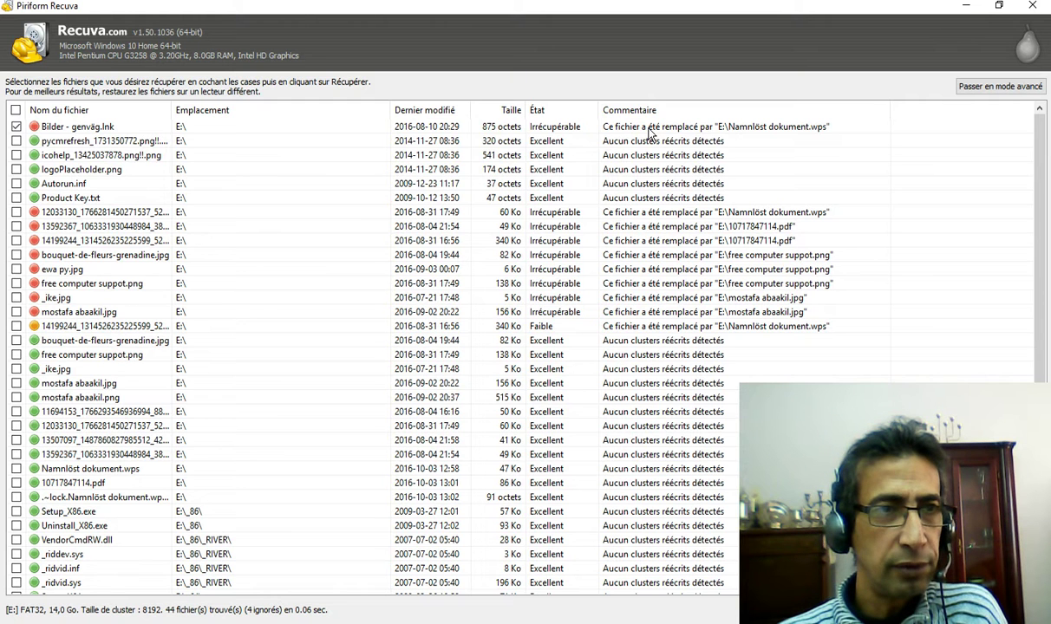
pyautogui.click(17, 111)
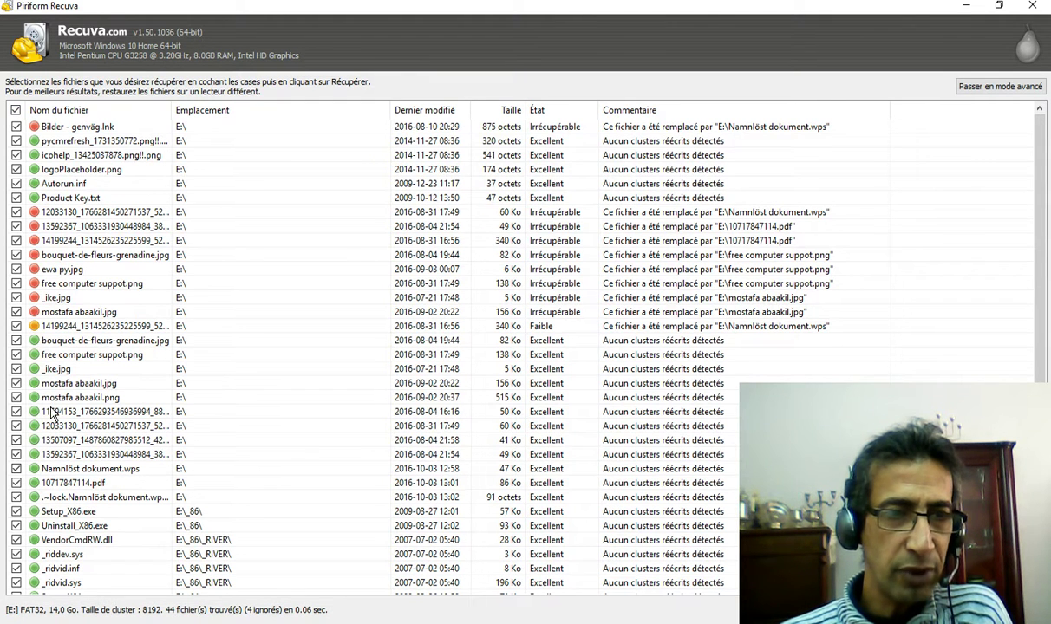
# Look through the full list of found files, examining their names, locations and recovery states.
pyautogui.scroll(-4, 52, 413)
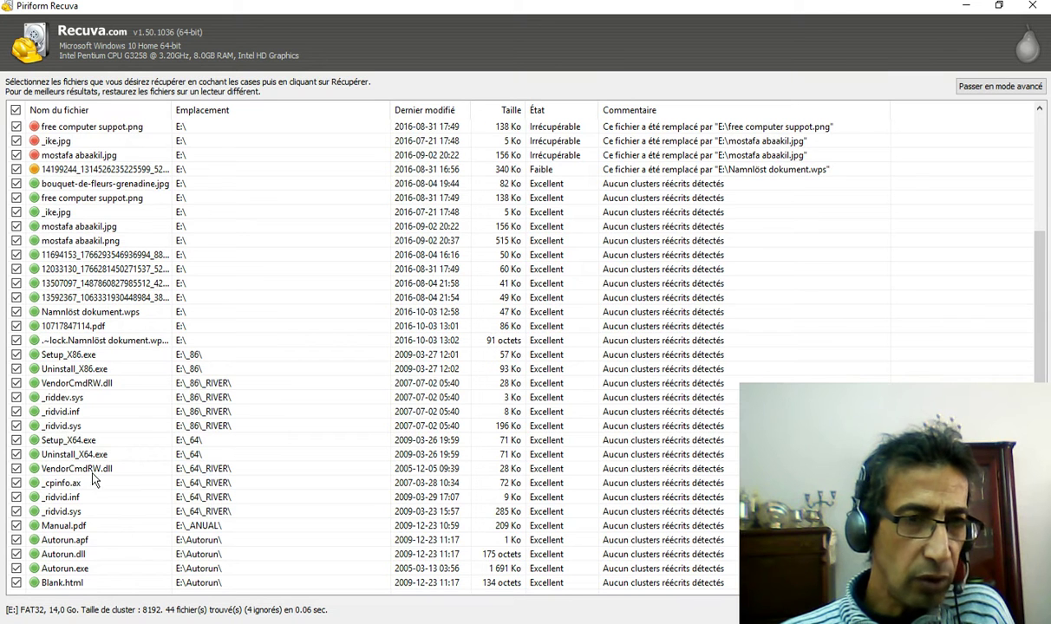
pyautogui.scroll(4, 65, 434)
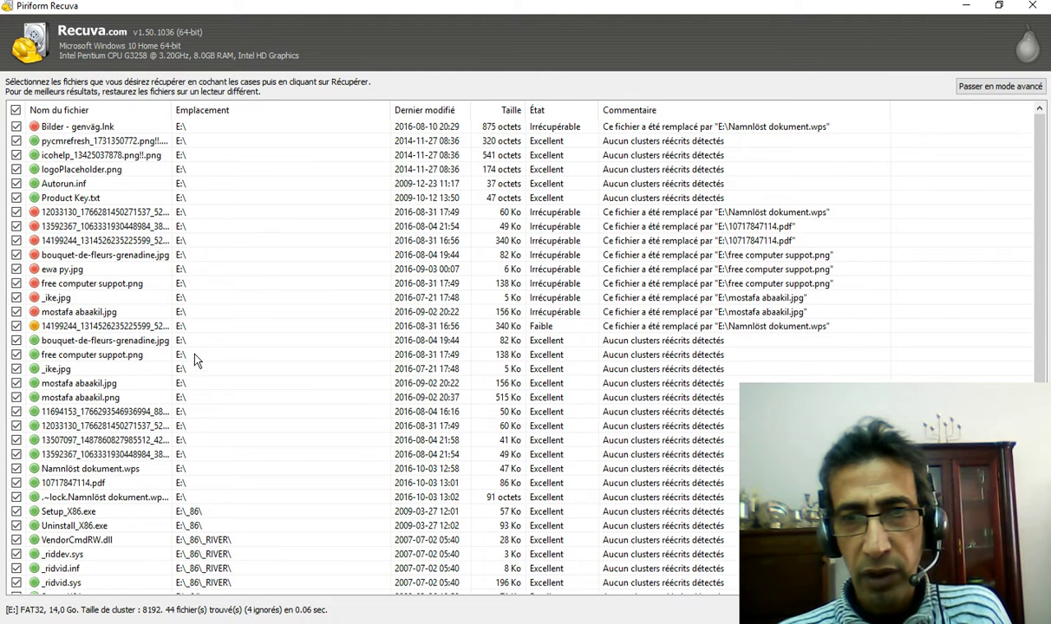
pyautogui.scroll(-4, 178, 312)
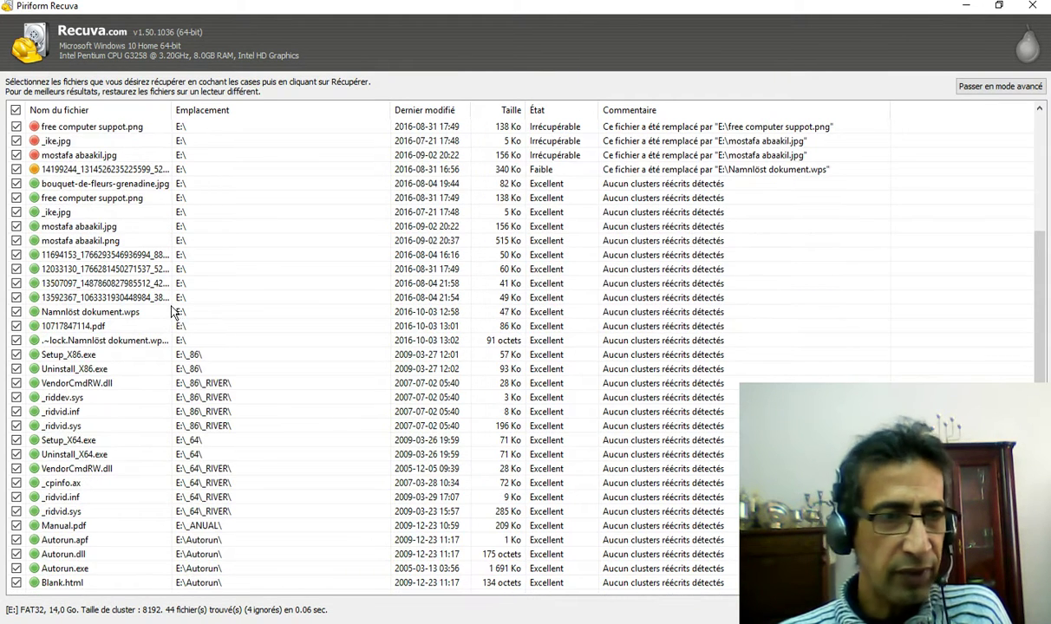
pyautogui.scroll(4, 174, 312)
pyautogui.scroll(-4, 155, 323)
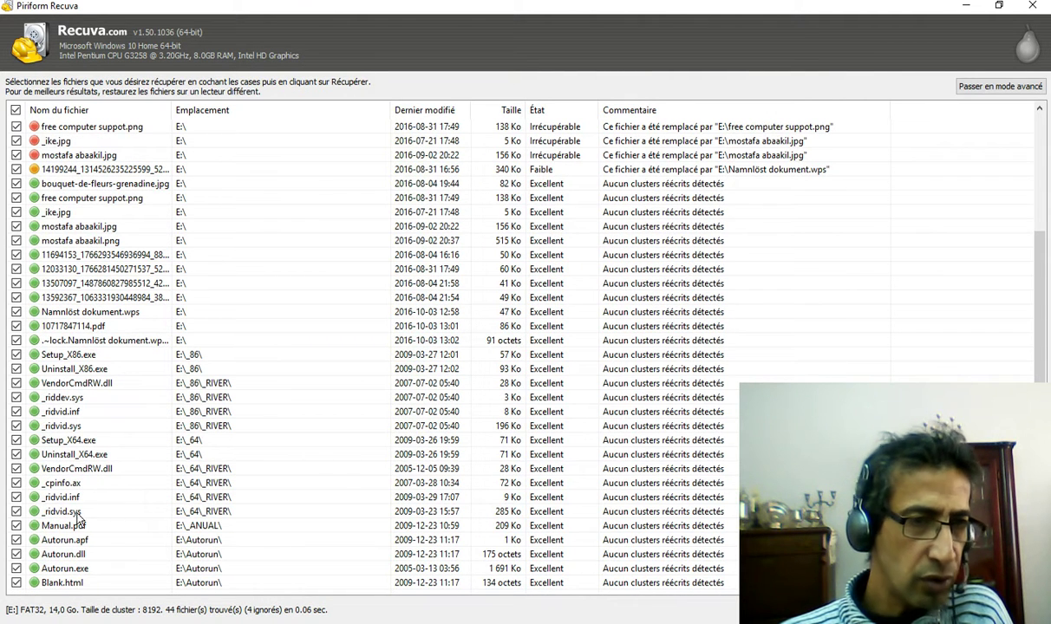
pyautogui.scroll(4, 68, 490)
pyautogui.scroll(-4, 68, 490)
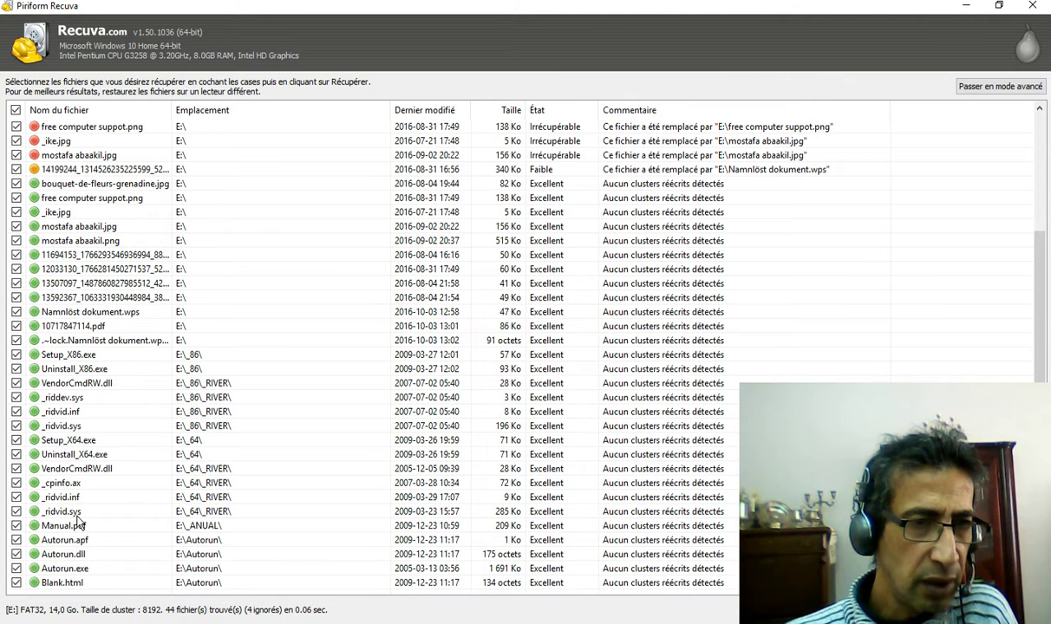
pyautogui.scroll(4, 77, 513)
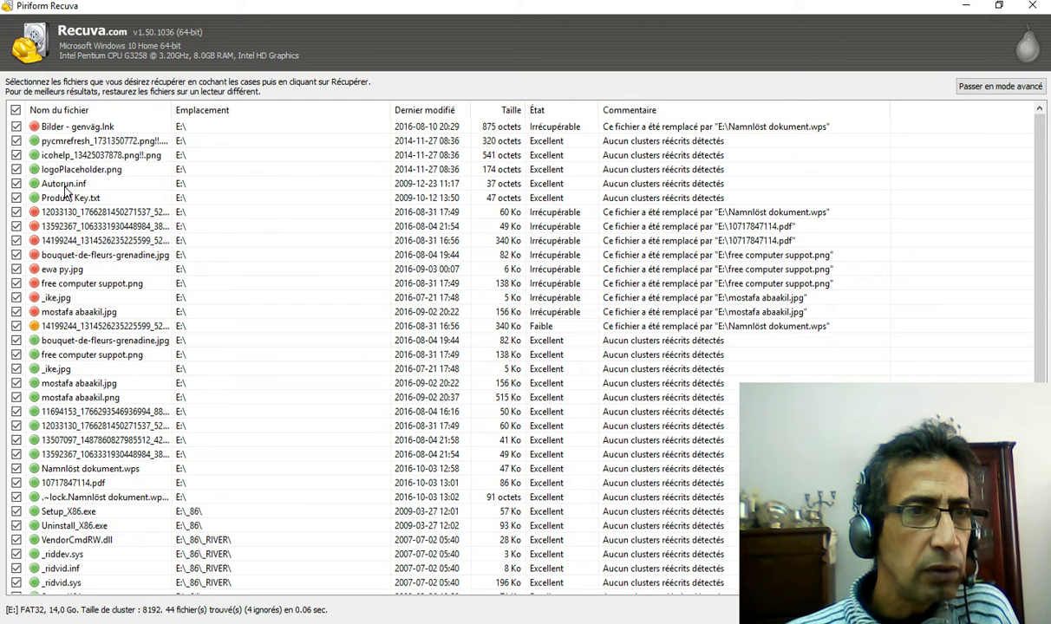
pyautogui.scroll(-4, 122, 178)
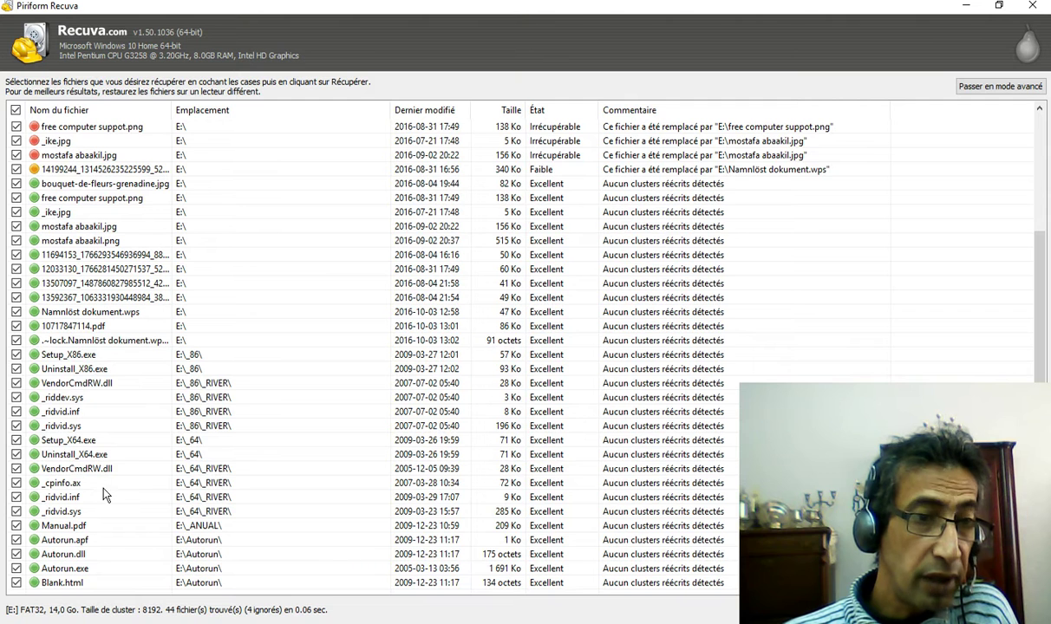
pyautogui.scroll(4, 113, 469)
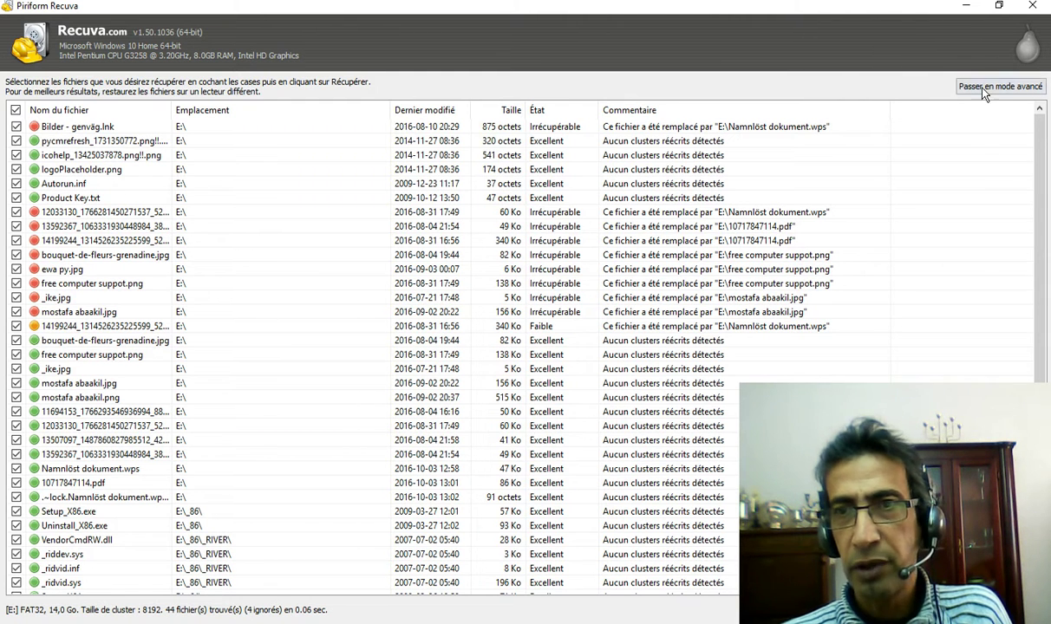
# Recover all the marked files into a new folder created on the desktop (Skrivbord) and dismiss the completion summary.
pyautogui.moveTo(889, 538); pyautogui.dragTo(904, 263)
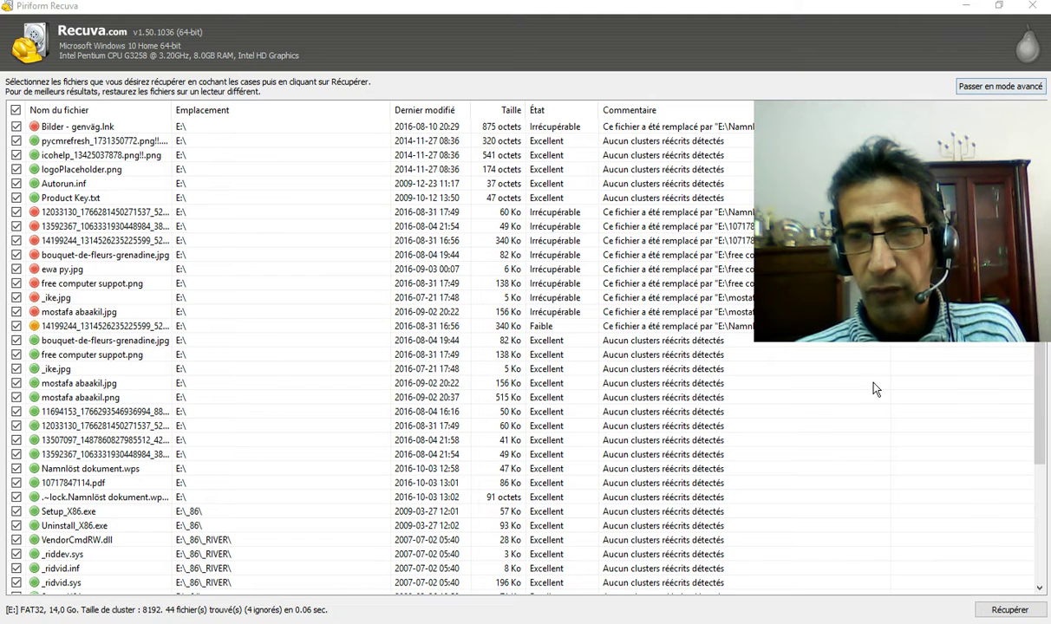
pyautogui.moveTo(889, 278); pyautogui.dragTo(886, 369)
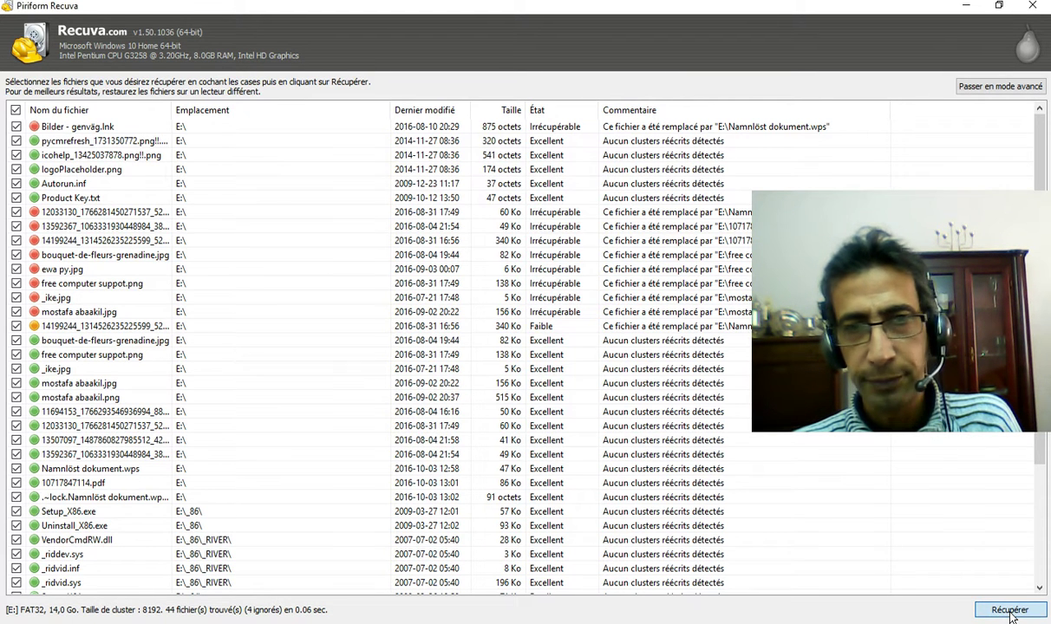
pyautogui.click(1009, 610)
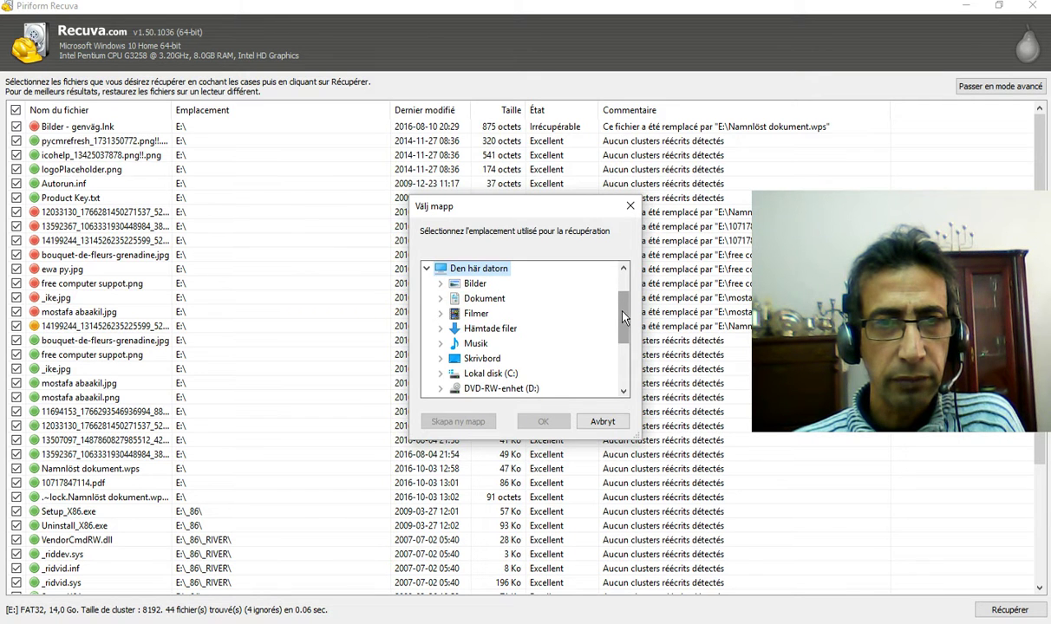
pyautogui.moveTo(626, 316); pyautogui.dragTo(626, 324)
pyautogui.click(494, 347)
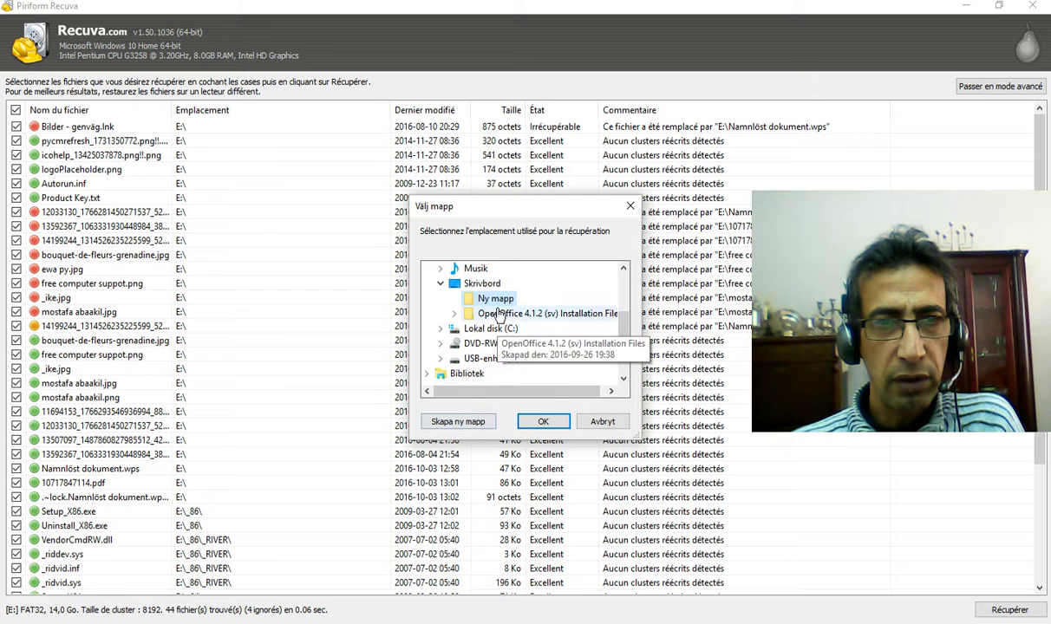
pyautogui.click(458, 420)
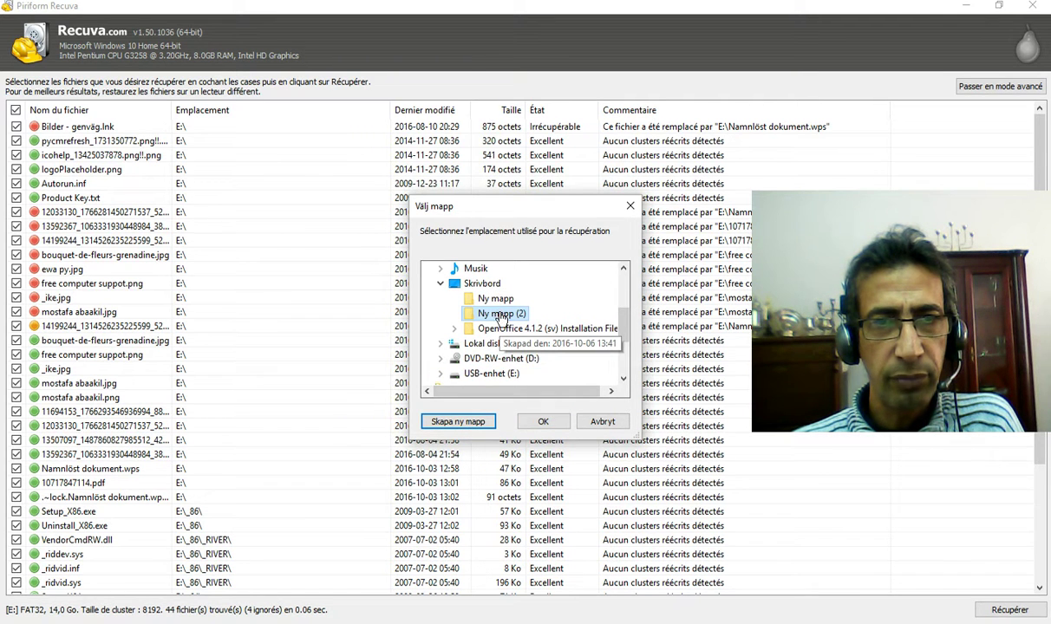
pyautogui.click(544, 422)
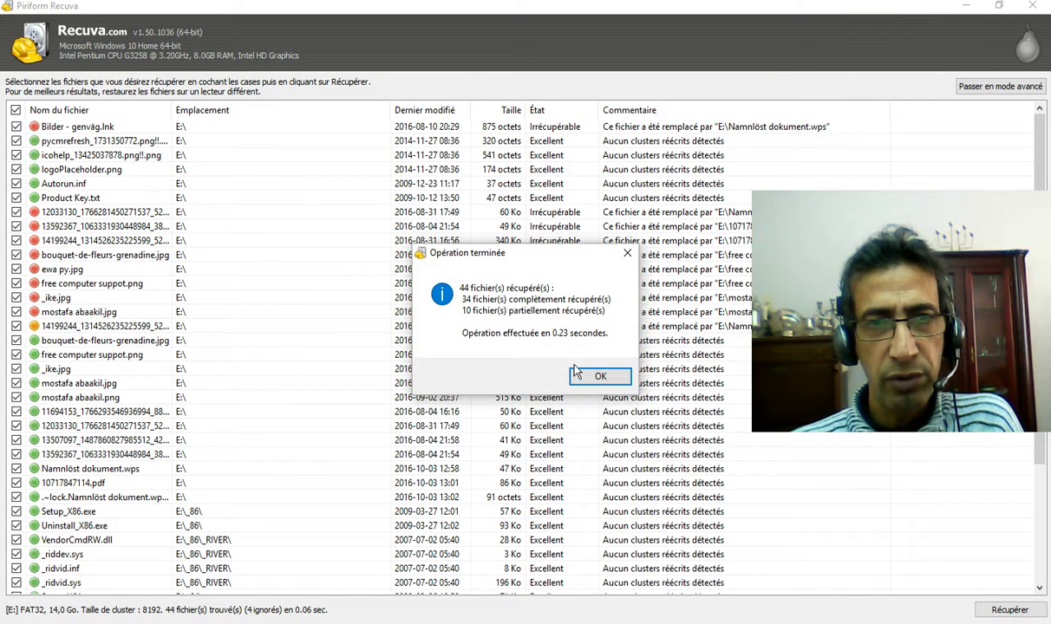
pyautogui.click(597, 378)
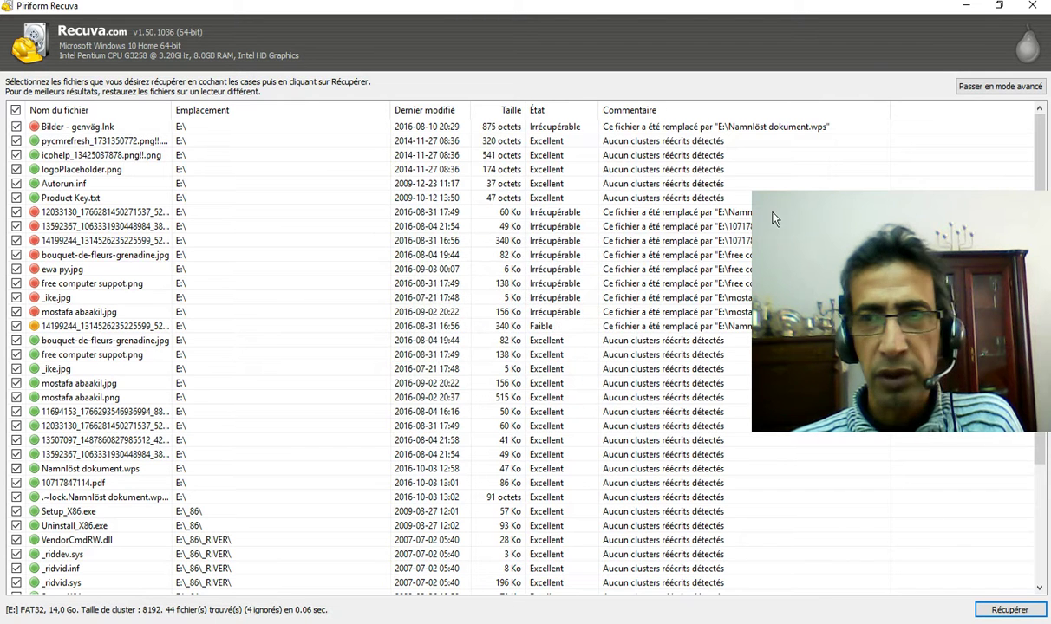
# Close Recuva, move the "Ny mapp (2)" folder to a free area of the desktop and open it in a maximized window.
pyautogui.click(1034, 7)
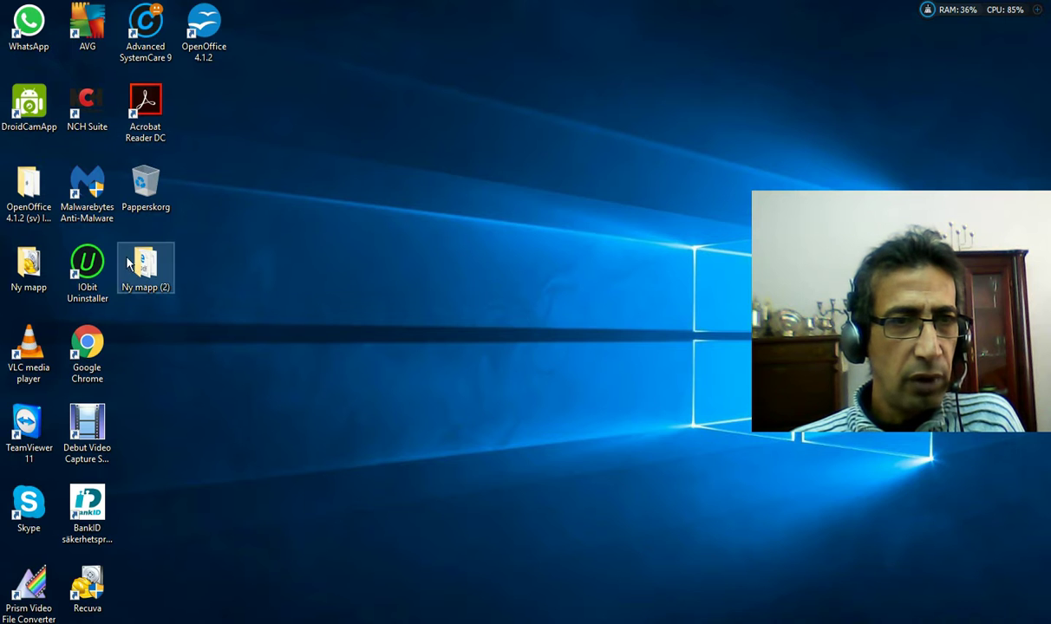
pyautogui.moveTo(145, 276); pyautogui.dragTo(236, 230)
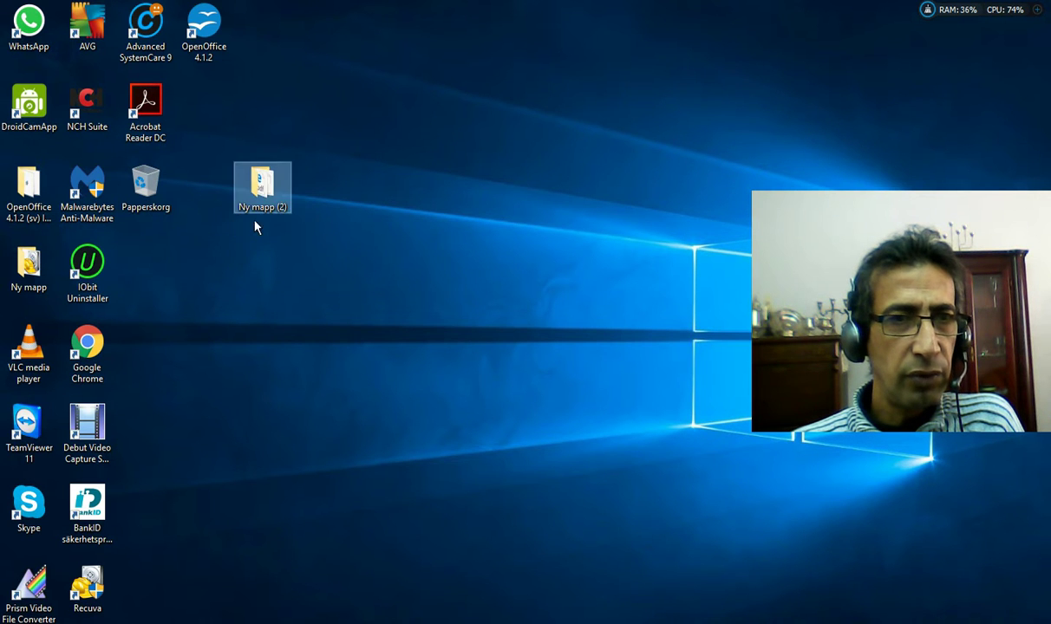
pyautogui.doubleClick(265, 191)
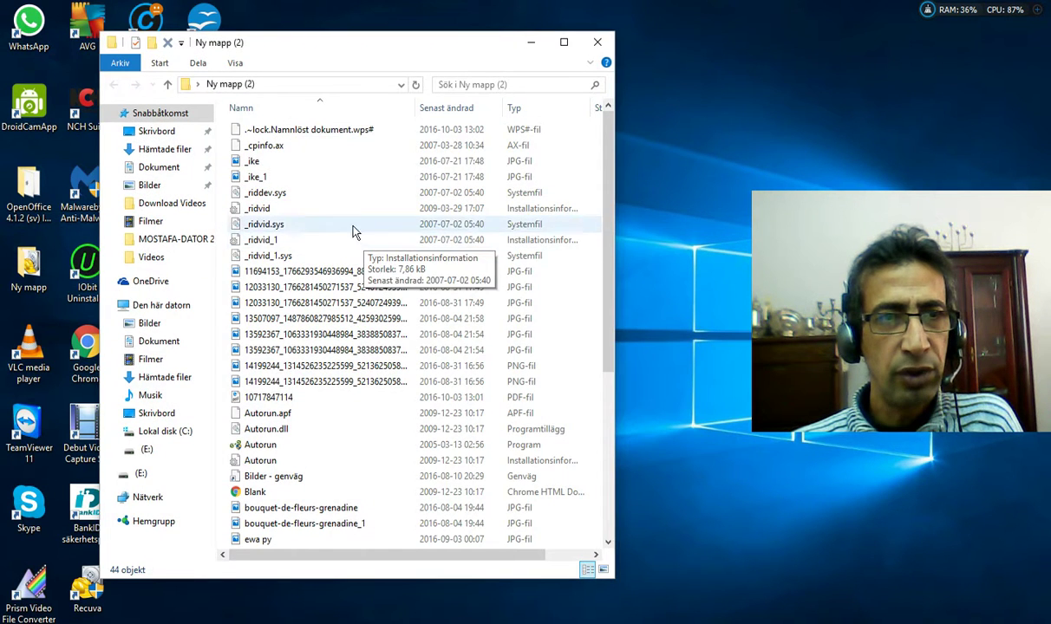
pyautogui.click(564, 47)
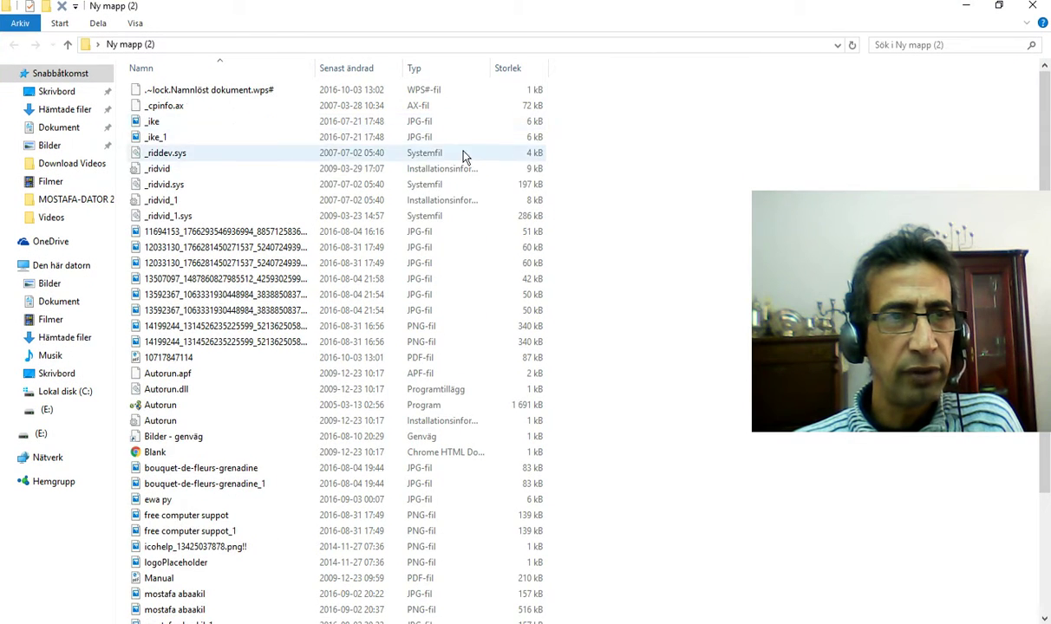
# Display the recovered files in the "Ny mapp (2)" folder as large icons (Stora ikoner).
pyautogui.scroll(-3, 469, 208)
pyautogui.scroll(3, 464, 222)
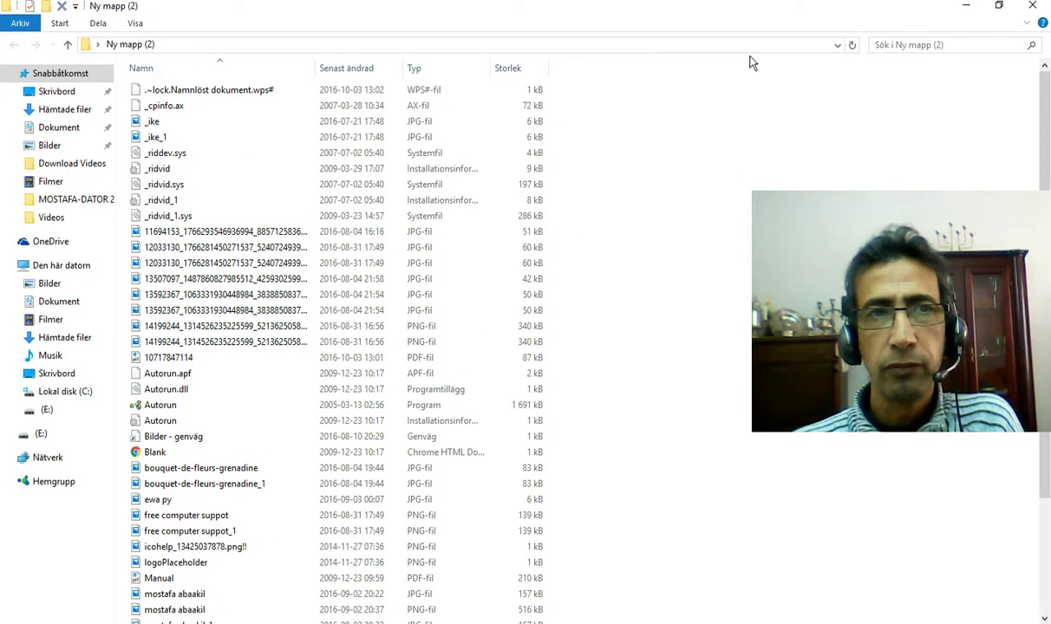
pyautogui.click(135, 24)
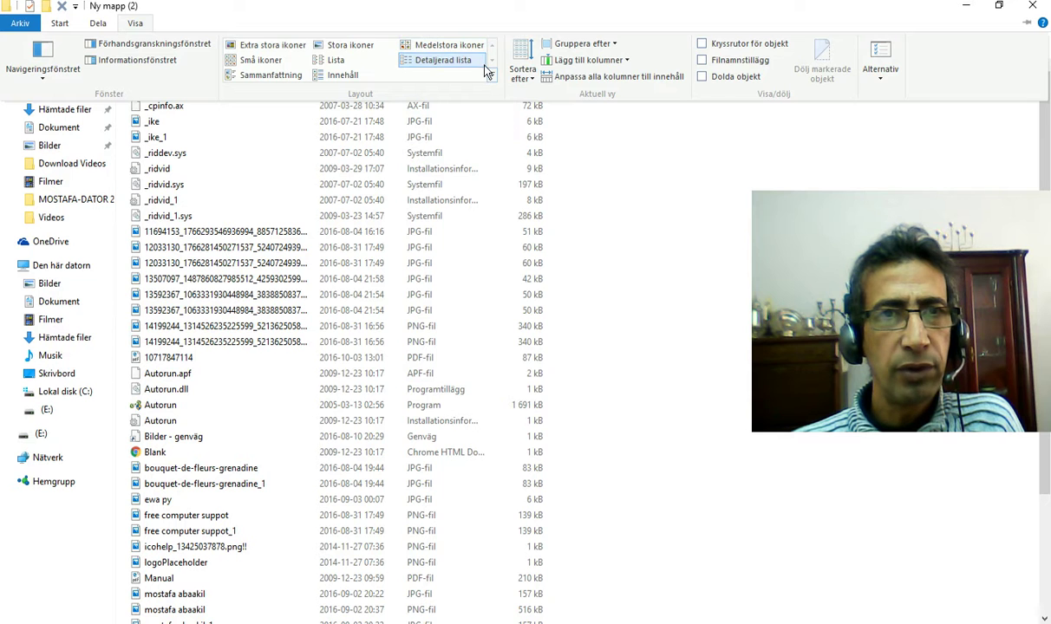
pyautogui.click(328, 44)
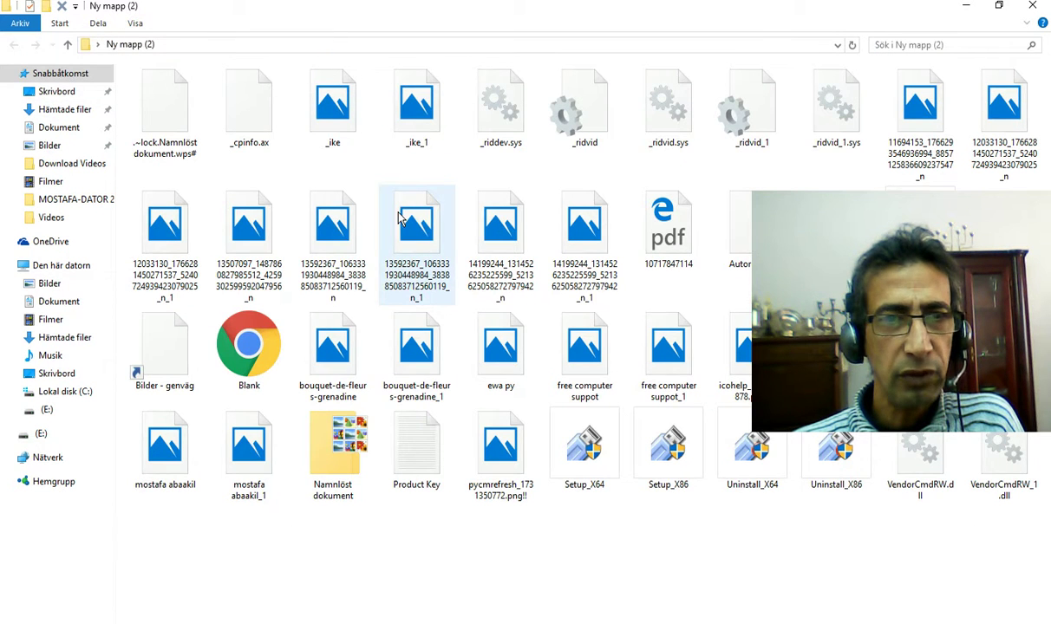
pyautogui.click(401, 218)
pyautogui.click(617, 204)
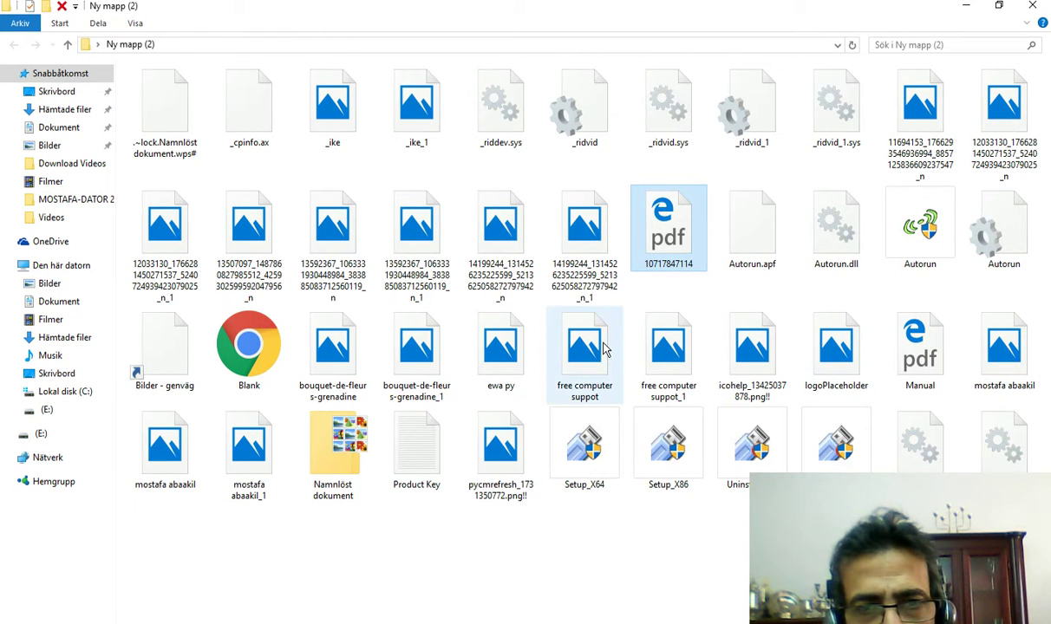
pyautogui.click(605, 349)
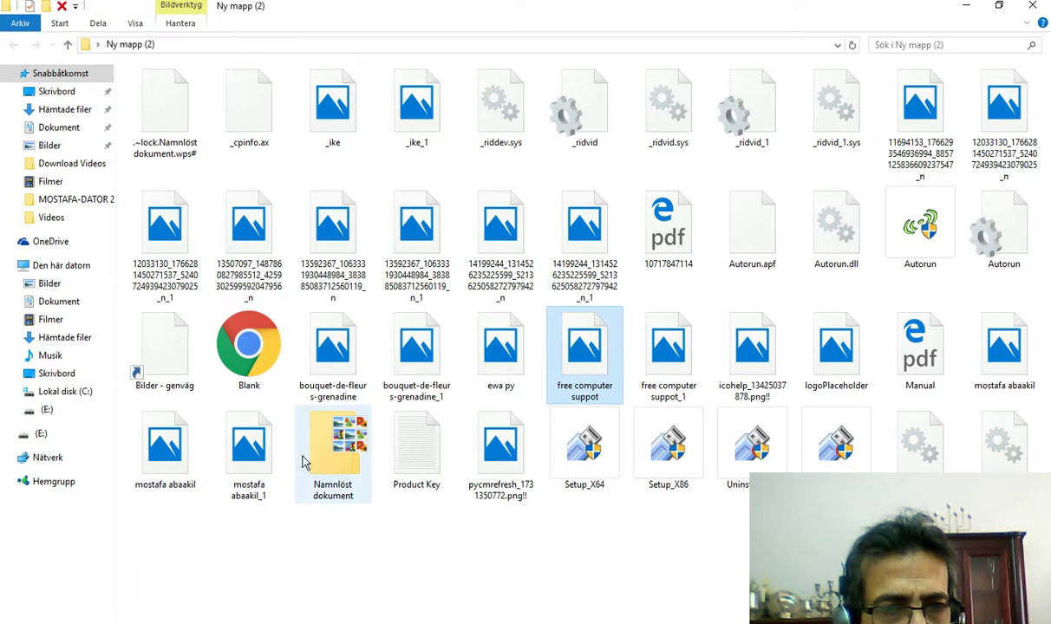
pyautogui.click(339, 451)
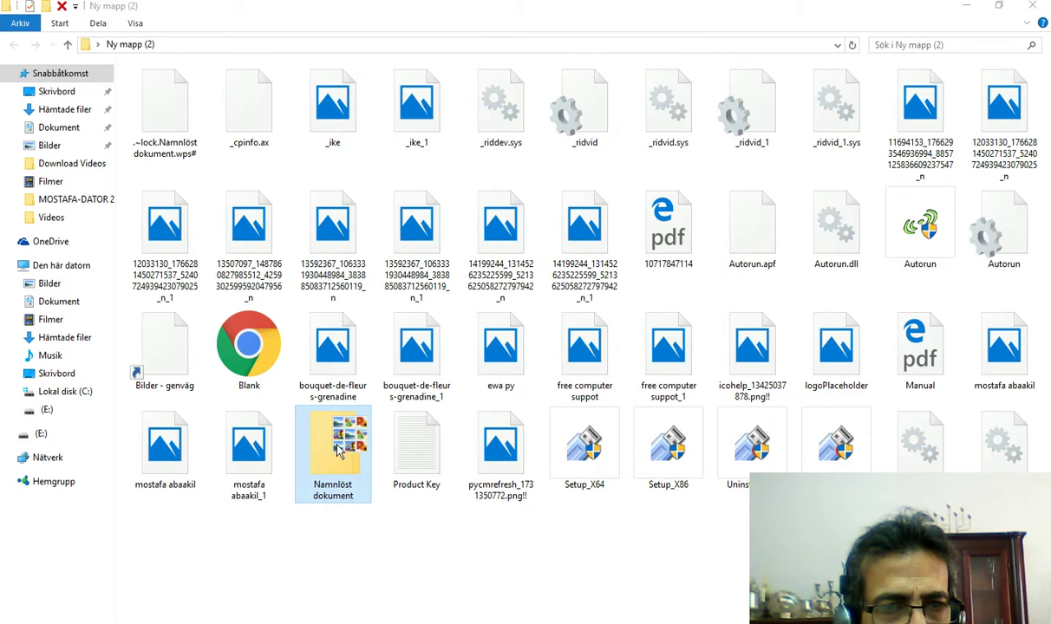
pyautogui.doubleClick(343, 449)
pyautogui.click(682, 382)
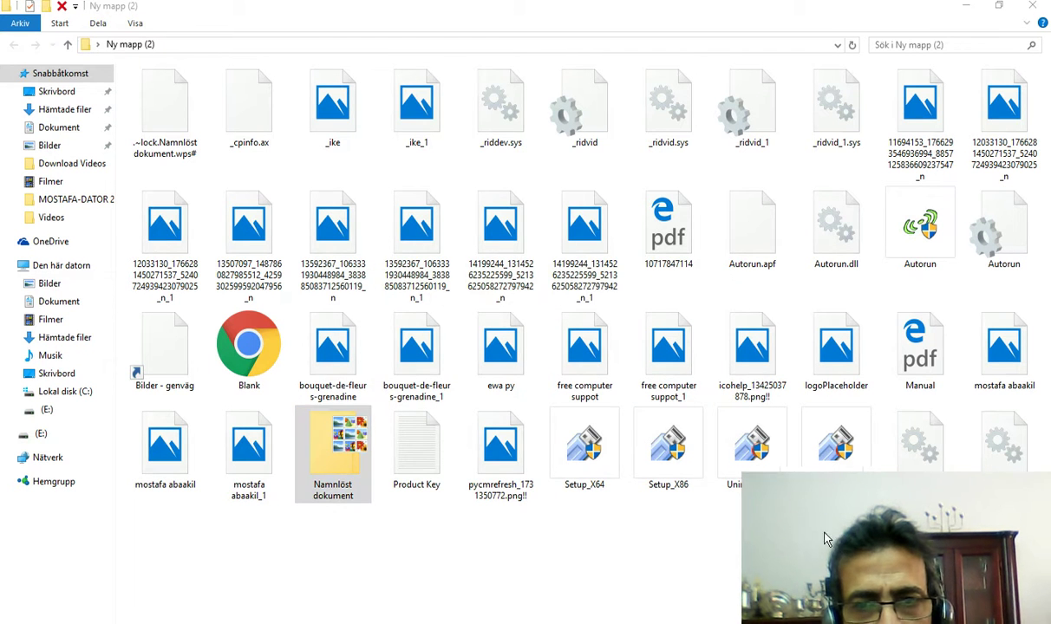
# Check the recovered Setup_X64, Setup_X86, Uninstall_X64 and Uninstall_X86 programs and close the folder window.
pyautogui.click(581, 460)
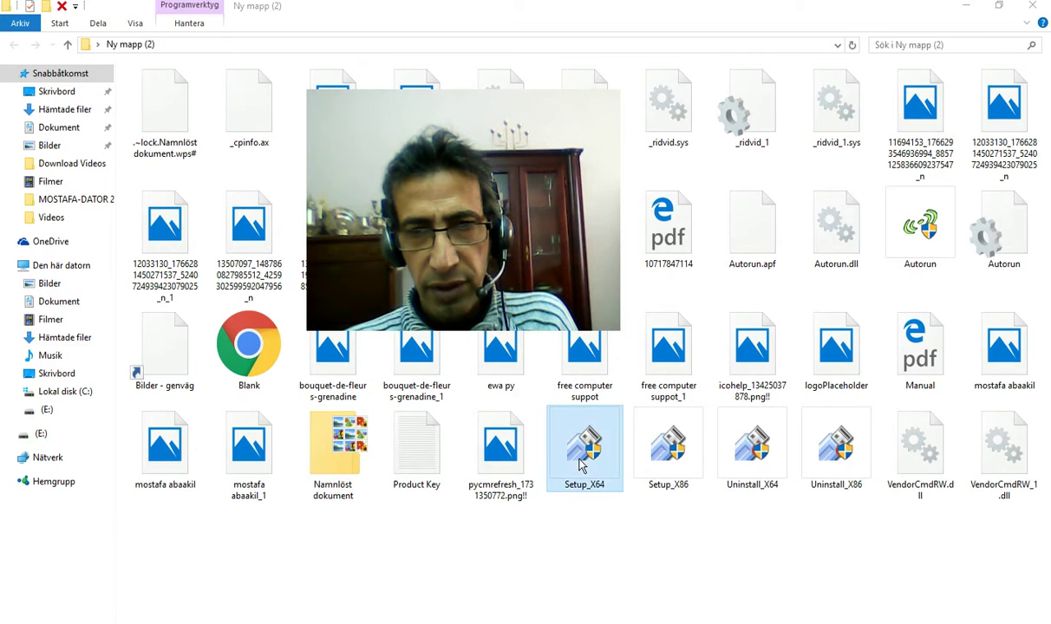
pyautogui.click(668, 447)
pyautogui.click(751, 451)
pyautogui.click(830, 458)
pyautogui.click(585, 447)
pyautogui.moveTo(529, 287); pyautogui.dragTo(609, 371)
pyautogui.click(1033, 9)
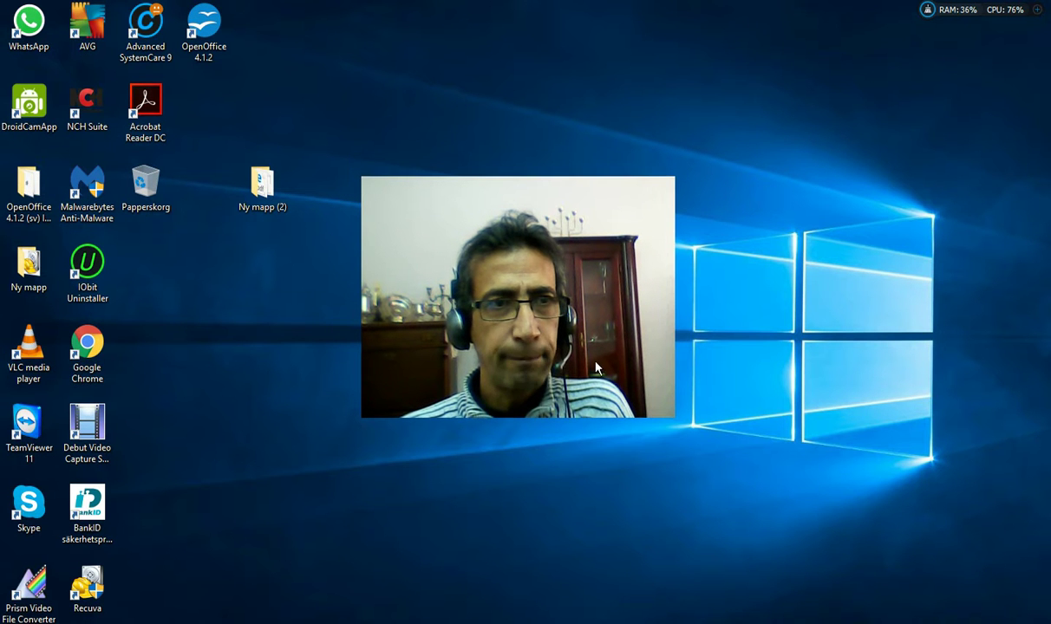